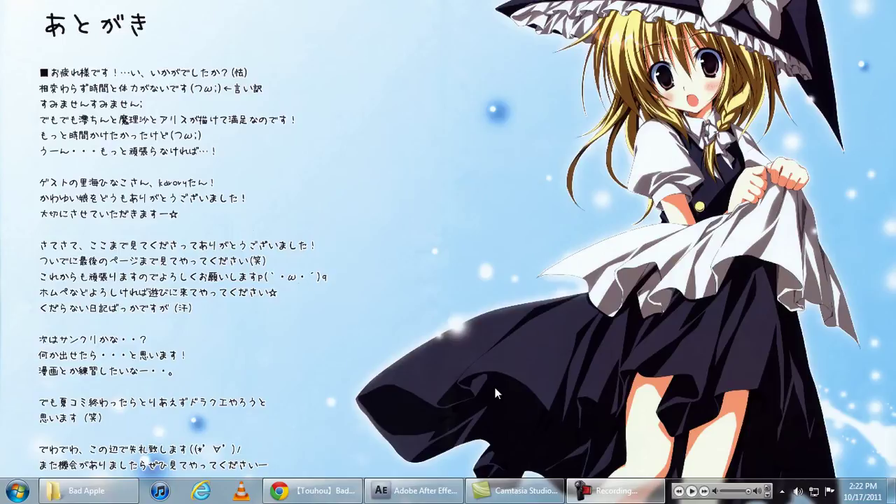
# Step: Restore the Chrome window showing the Notepad / Memo version of Bad Apple on YouTube
pyautogui.click(334, 496)
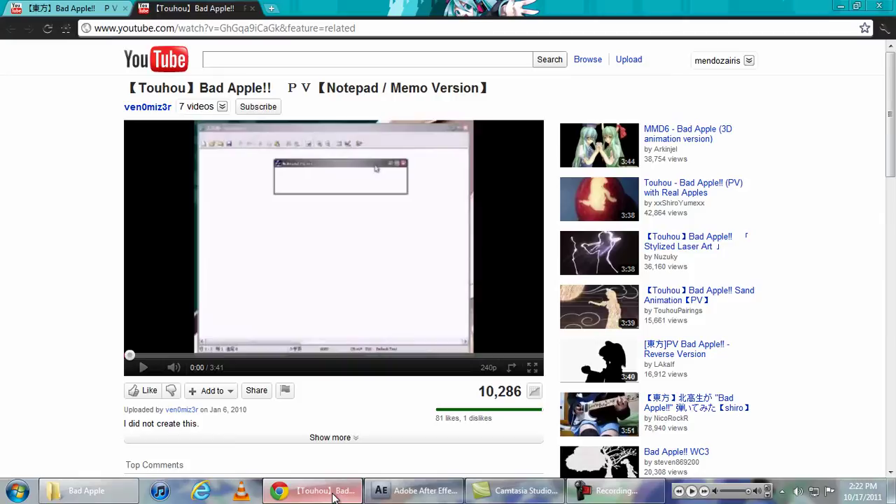
# Step: Check both tabs and the Notepad video's comments, then play the Minesweeper version to 0:14
pyautogui.click(112, 8)
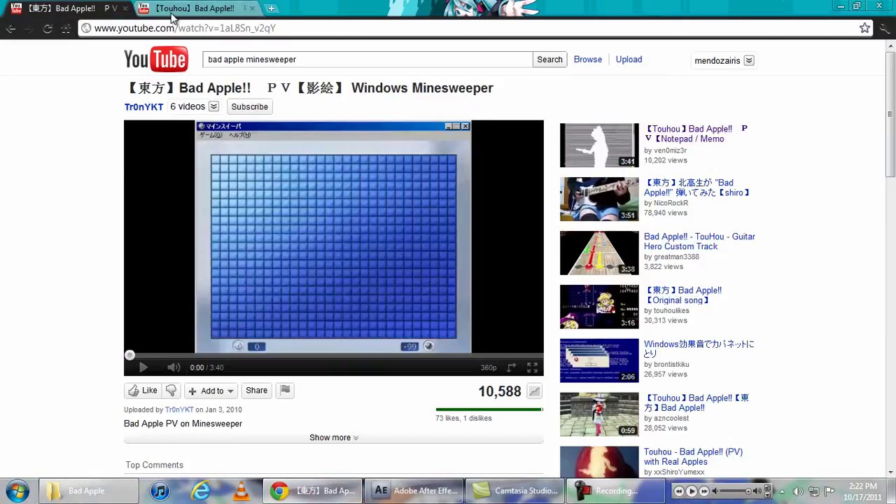
pyautogui.click(174, 14)
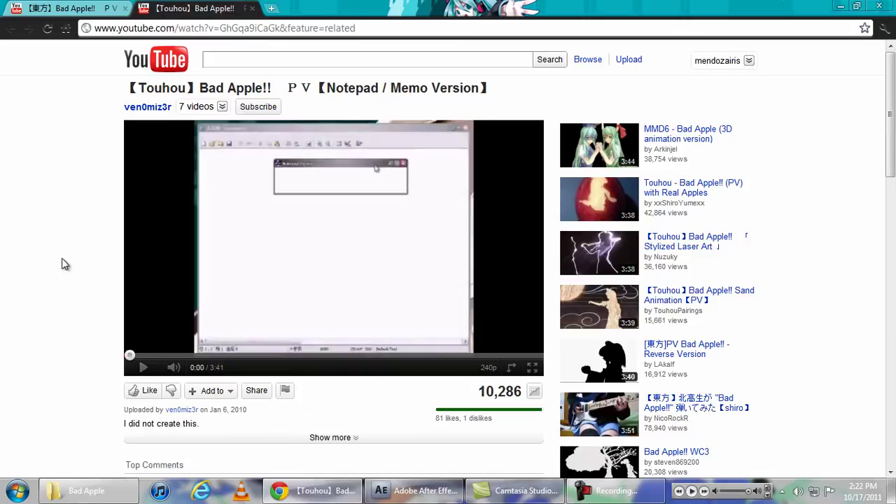
pyautogui.scroll(-2, 66, 268)
pyautogui.scroll(-10, 66, 263)
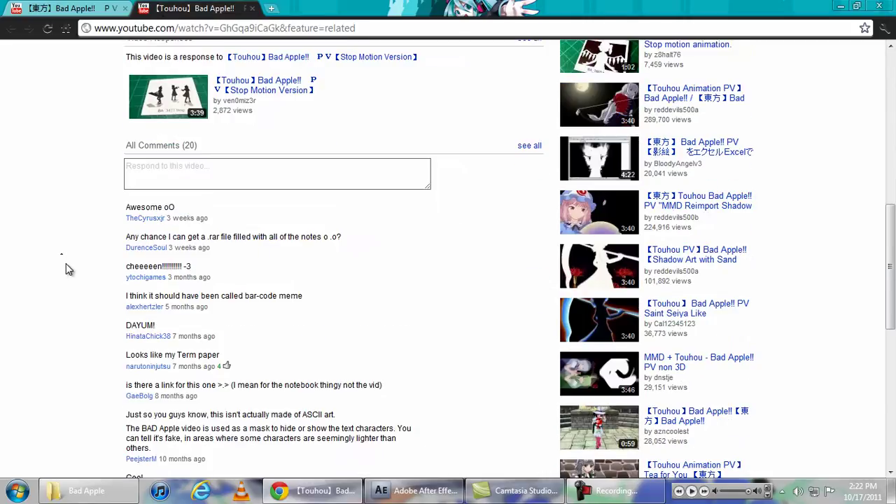
pyautogui.scroll(12, 67, 263)
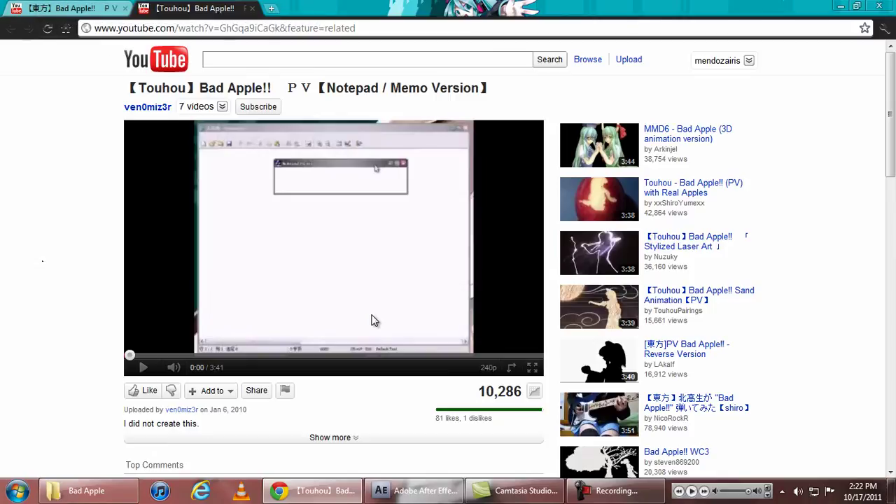
pyautogui.click(60, 6)
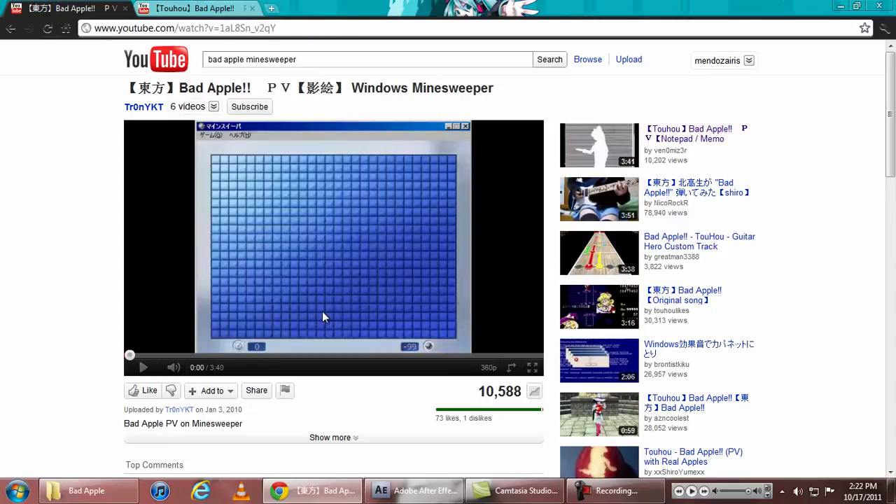
pyautogui.click(242, 298)
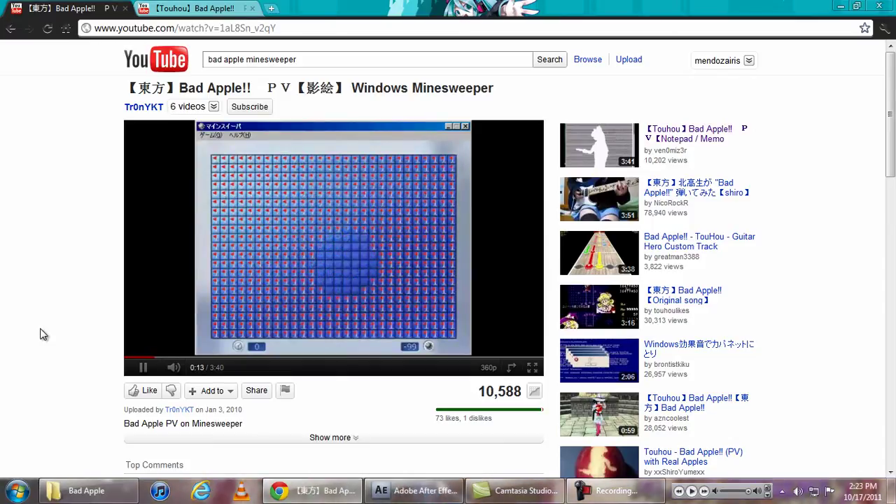
# Step: Pause the Minesweeper video, play the Notepad video from about 1:25 to 1:35, then return to Minesweeper
pyautogui.click(274, 288)
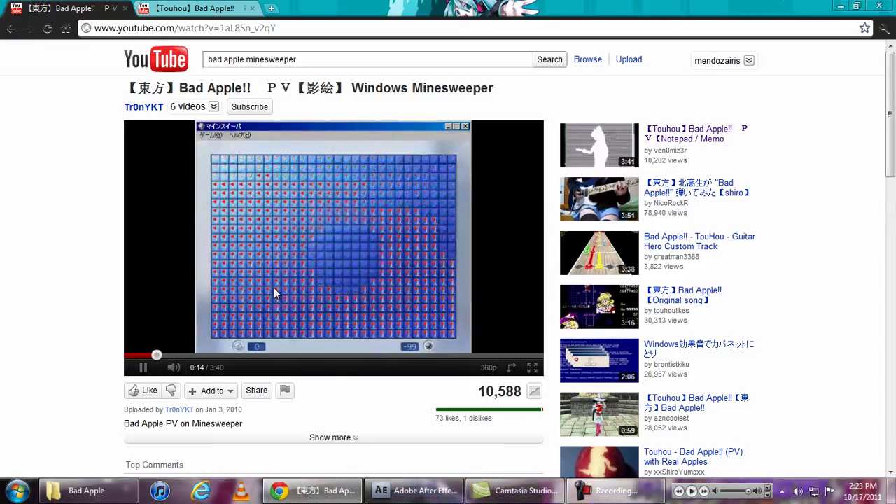
pyautogui.click(235, 13)
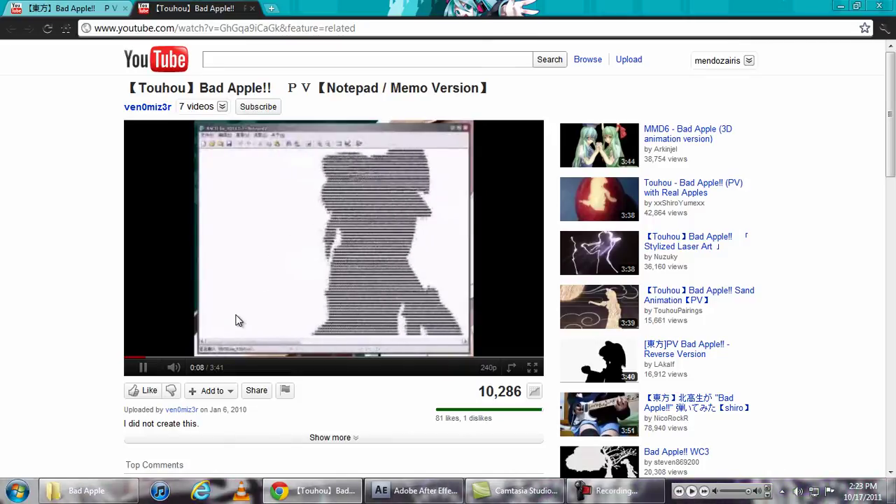
pyautogui.click(286, 355)
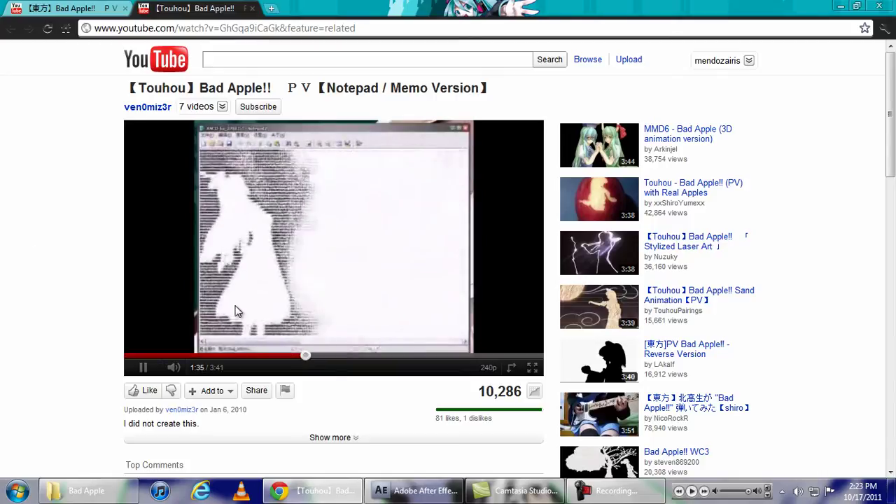
pyautogui.click(233, 287)
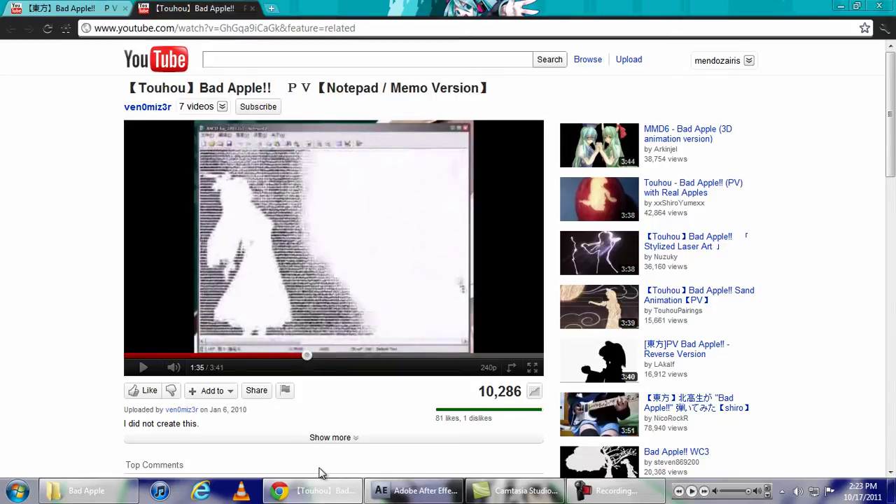
pyautogui.moveTo(324, 492)
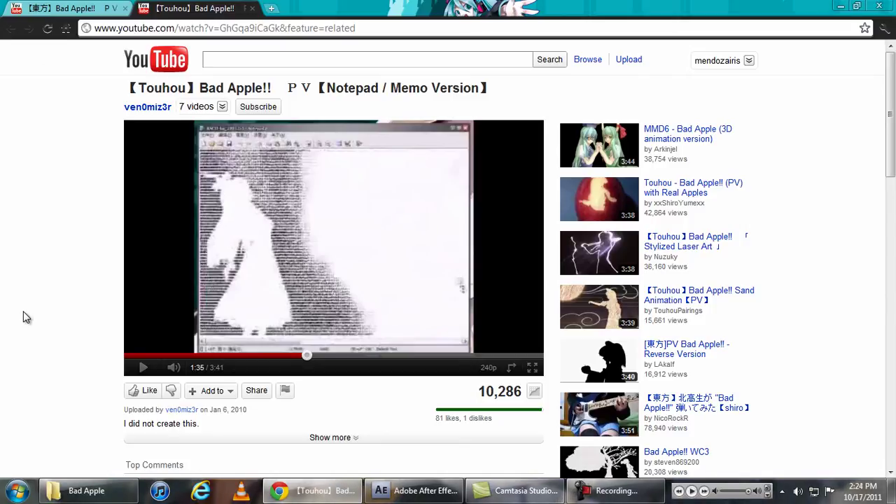
pyautogui.hotkey('ctrl', 'Tab')
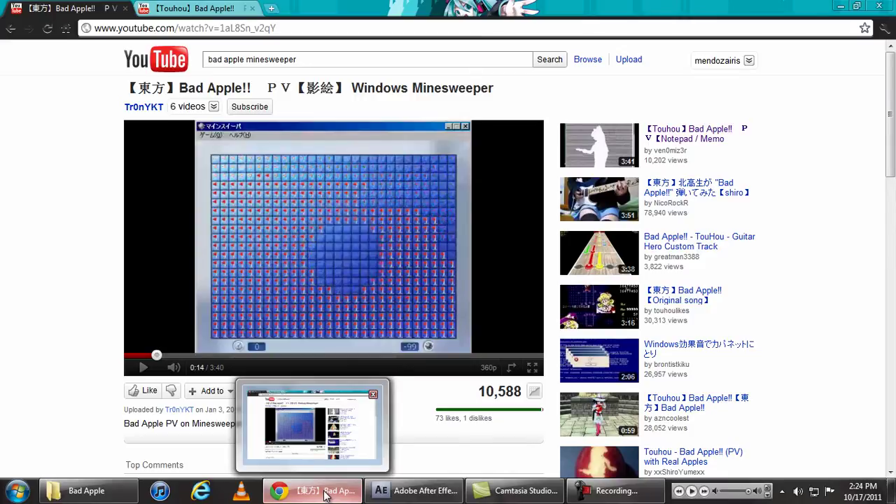
# Step: Bring the Bad Apple Explorer folder to the front
pyautogui.click(84, 491)
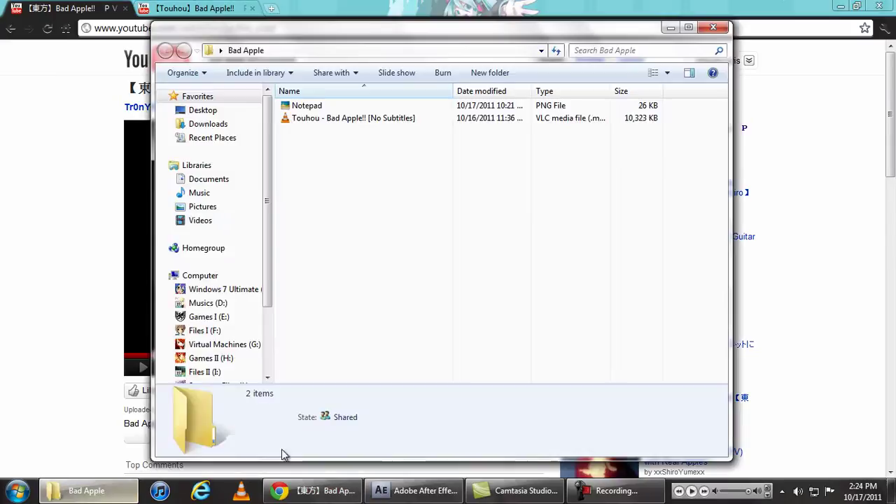
pyautogui.click(35, 207)
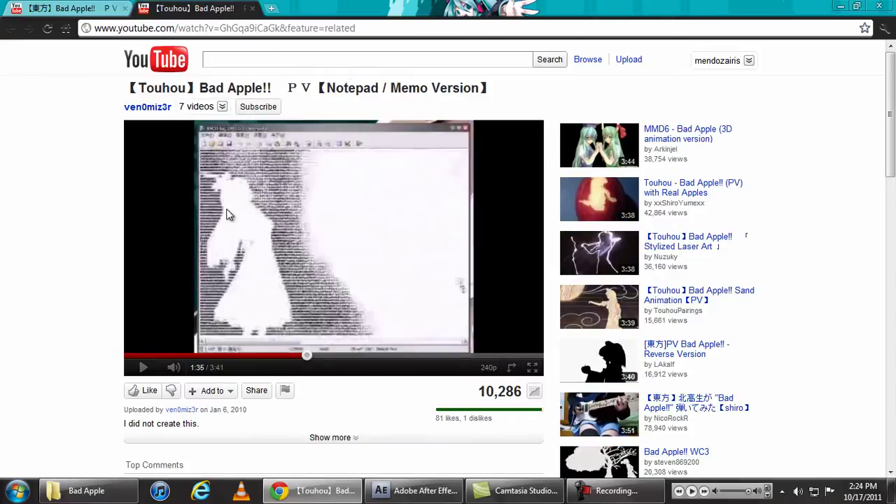
pyautogui.click(101, 492)
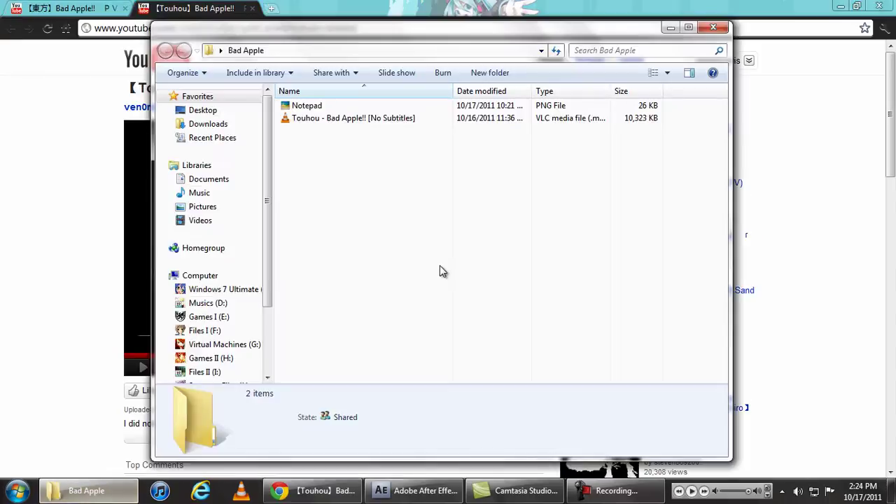
# Step: Preview Notepad.png in the image viewer, close it, and select the Touhou Bad Apple mp4
pyautogui.click(306, 106)
pyautogui.doubleClick(306, 107)
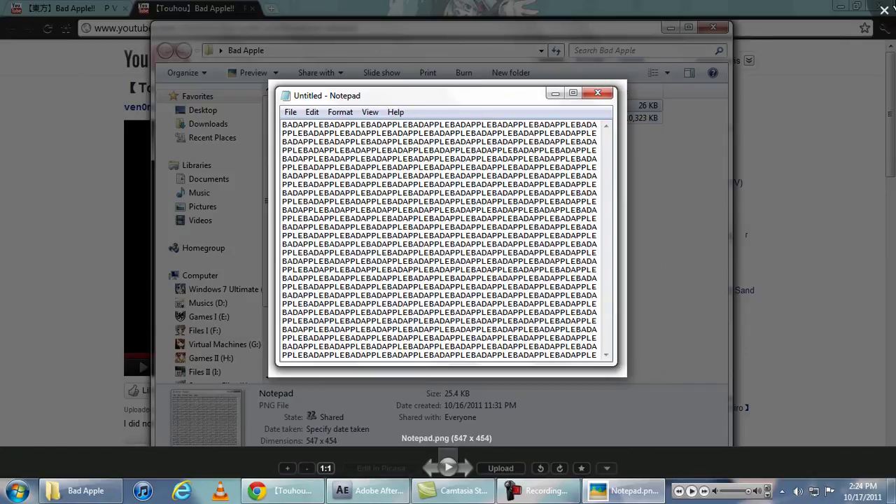
pyautogui.click(884, 10)
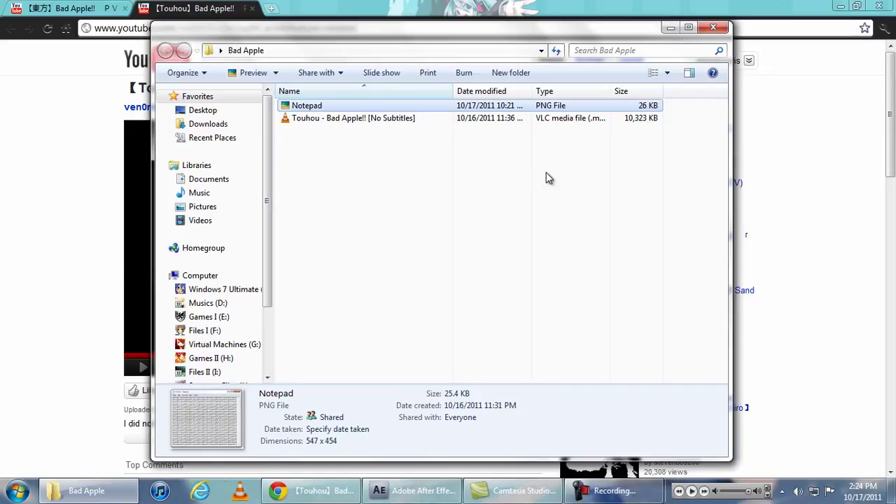
pyautogui.click(340, 123)
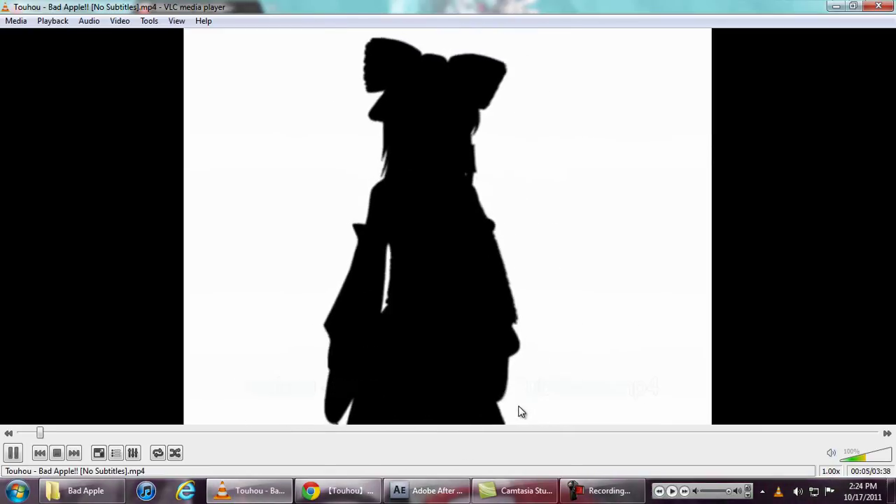
# Step: Quit VLC with Ctrl+Q and switch to the empty After Effects project
pyautogui.hotkey('ctrl', 'q')
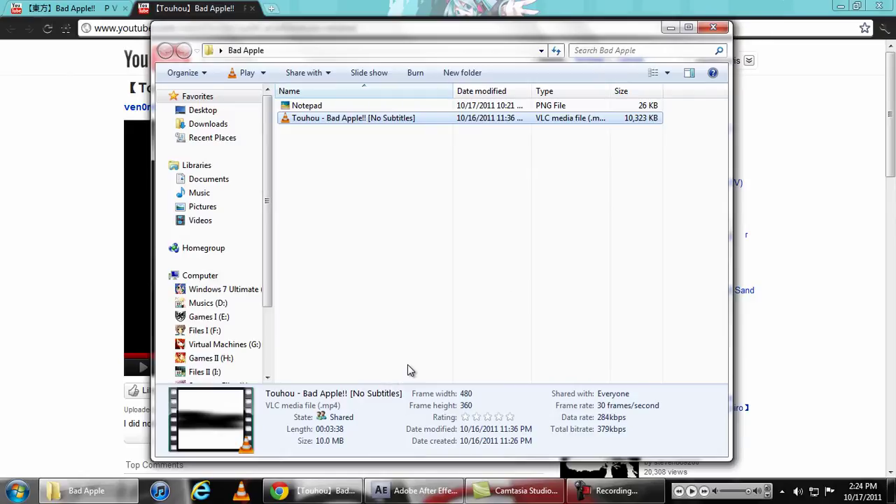
pyautogui.click(420, 494)
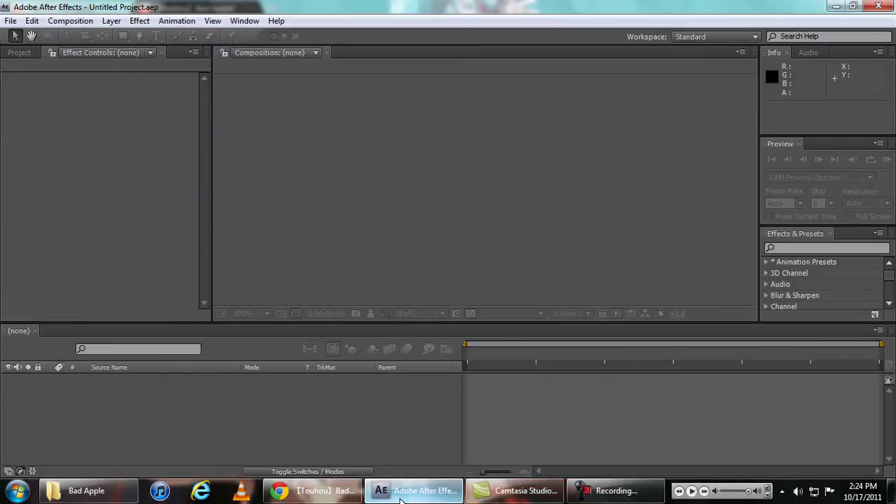
# Step: Import Notepad.png and Touhou - Bad Apple!! [No Subtitles].mp4 together through the Import File dialog
pyautogui.click(27, 51)
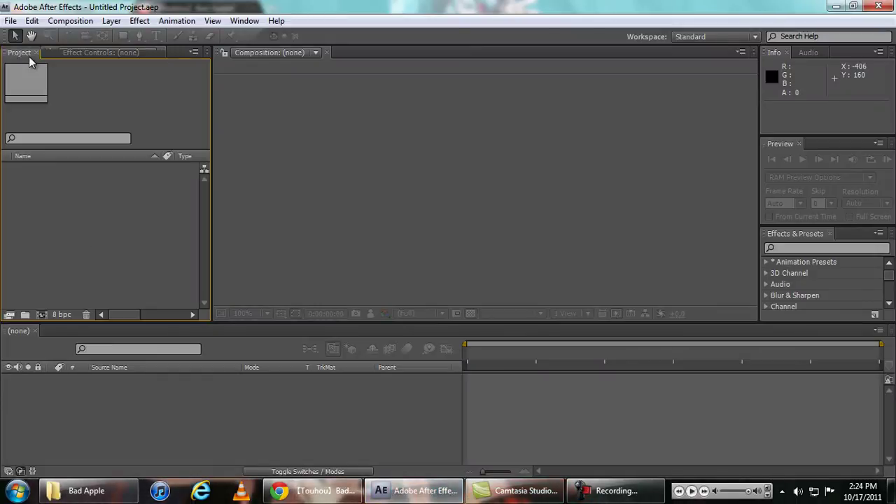
pyautogui.doubleClick(97, 244)
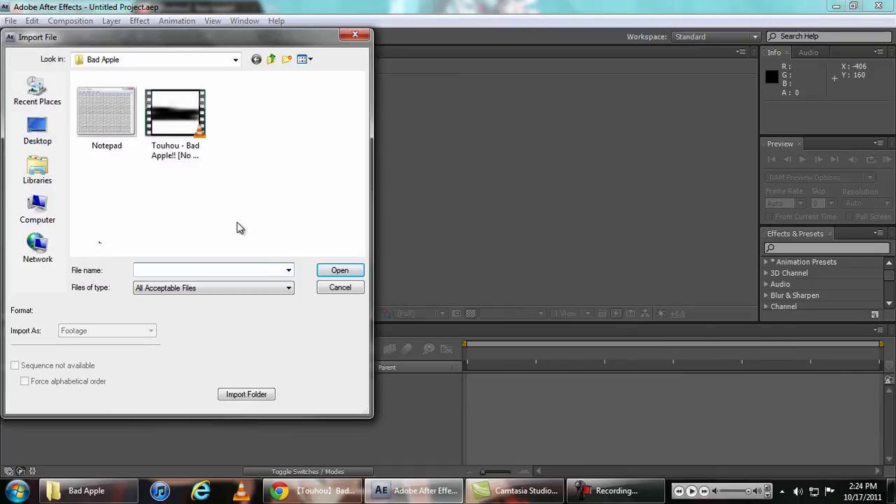
pyautogui.click(239, 198)
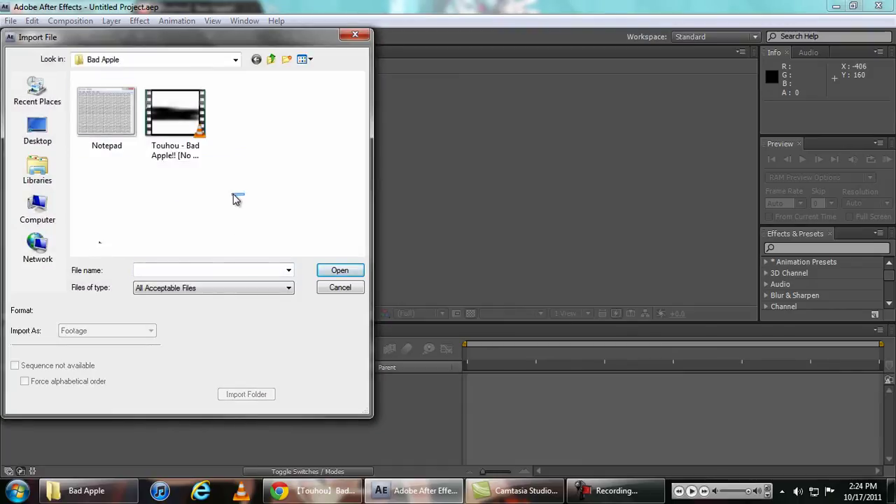
pyautogui.moveTo(235, 199); pyautogui.dragTo(114, 108)
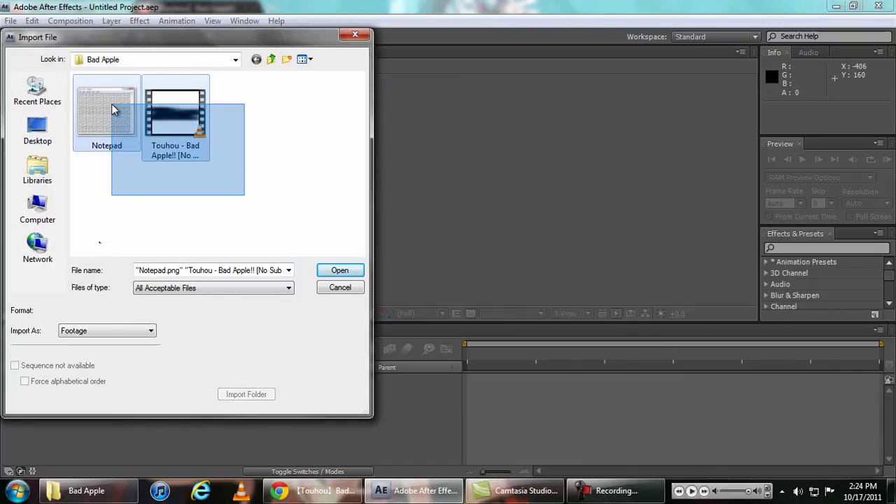
pyautogui.click(339, 271)
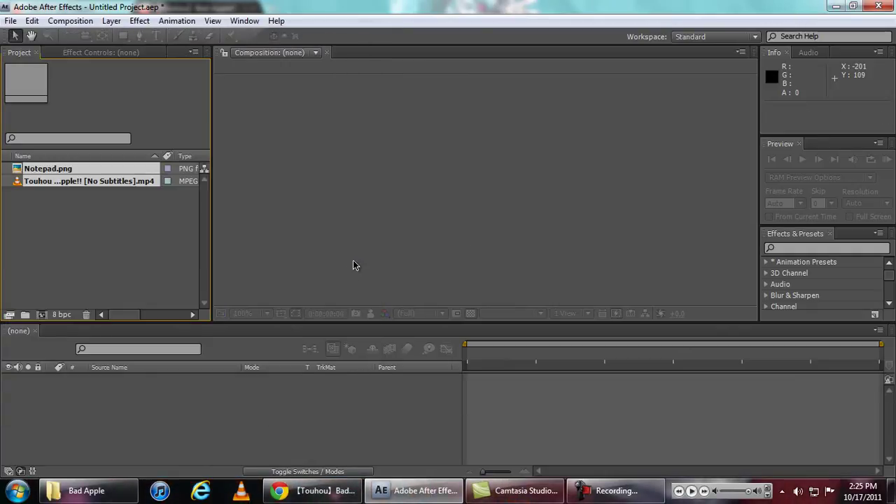
pyautogui.click(89, 236)
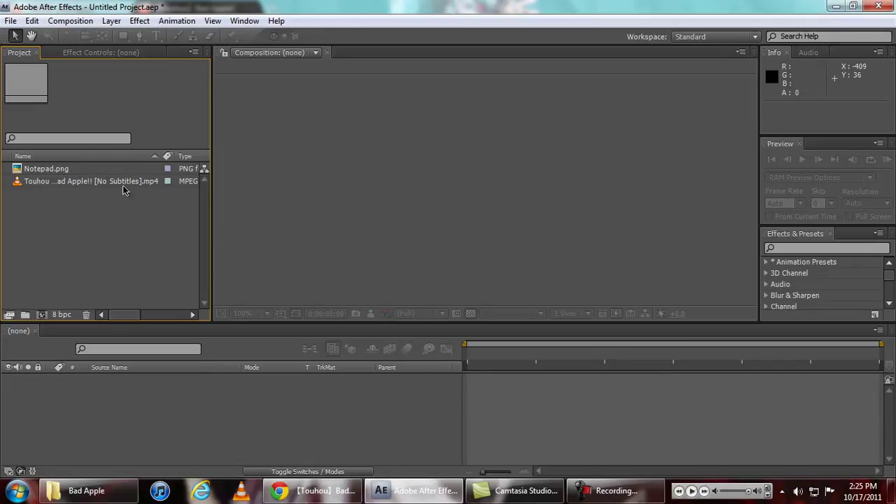
# Step: Create a Notepad composition from Notepad.png
pyautogui.moveTo(61, 170); pyautogui.dragTo(206, 406)
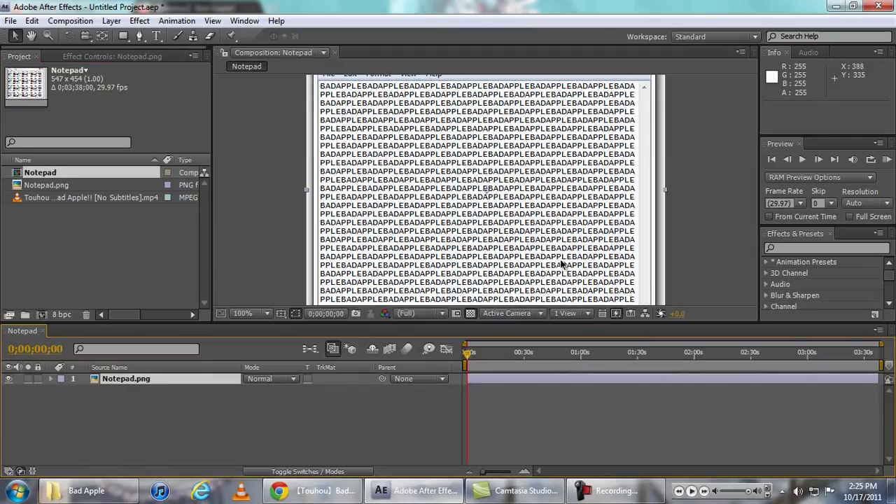
pyautogui.press('`')
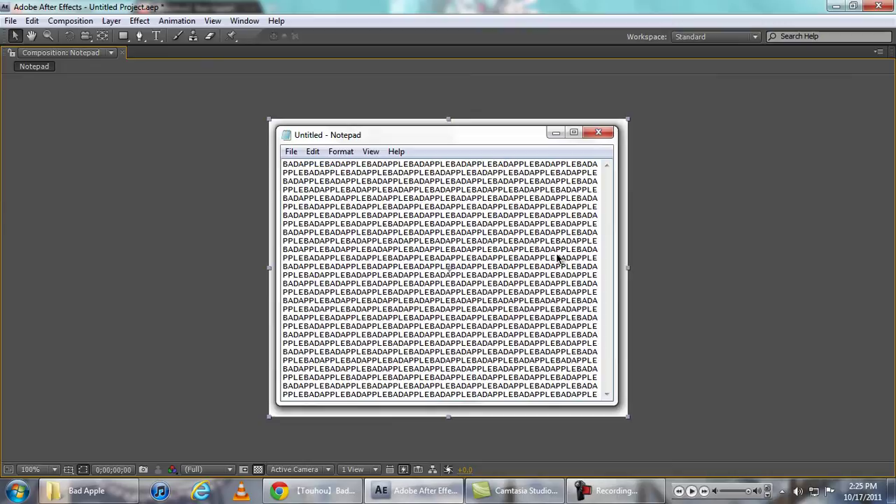
pyautogui.press('`')
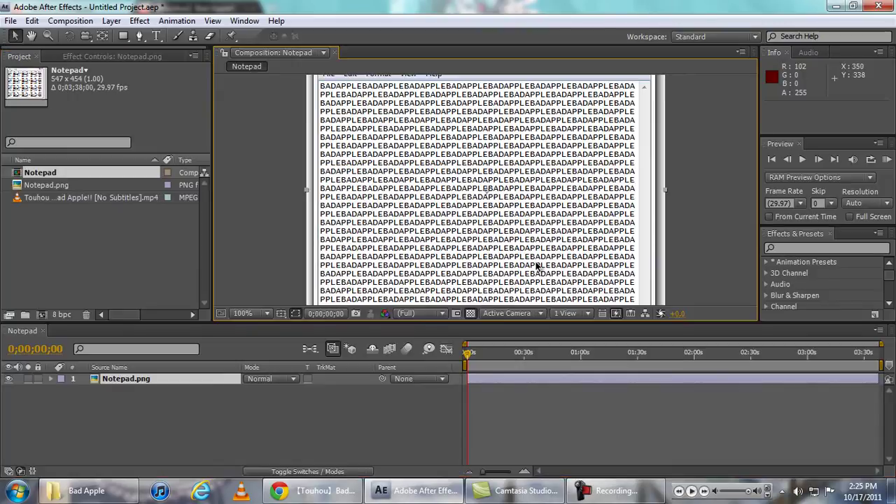
# Step: Add the Bad Apple mp4 to the composition as the top layer above Notepad.png
pyautogui.click(43, 200)
pyautogui.moveTo(58, 202); pyautogui.dragTo(124, 399)
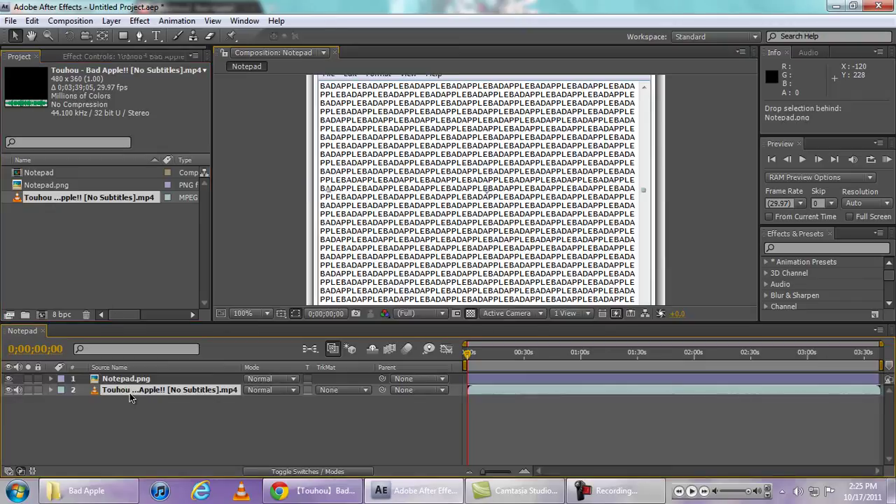
pyautogui.moveTo(129, 390); pyautogui.dragTo(130, 374)
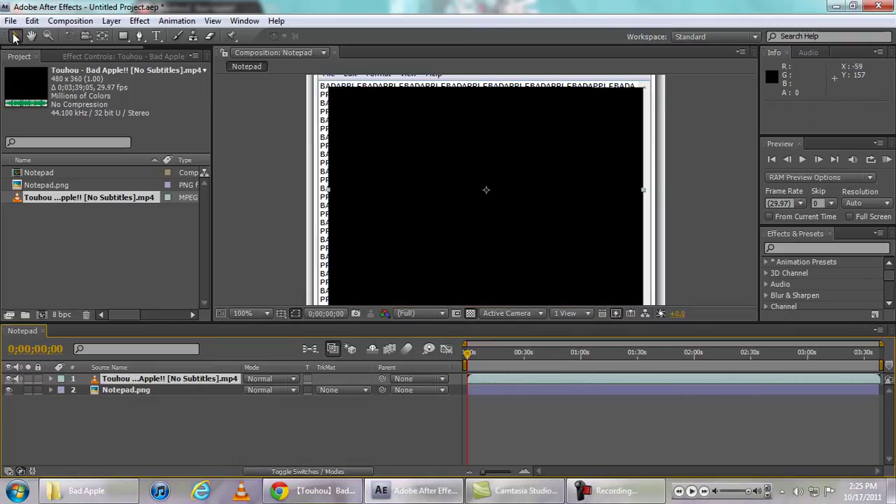
# Step: Move the video layer up over the Notepad text area and scale it up slightly
pyautogui.press('`')
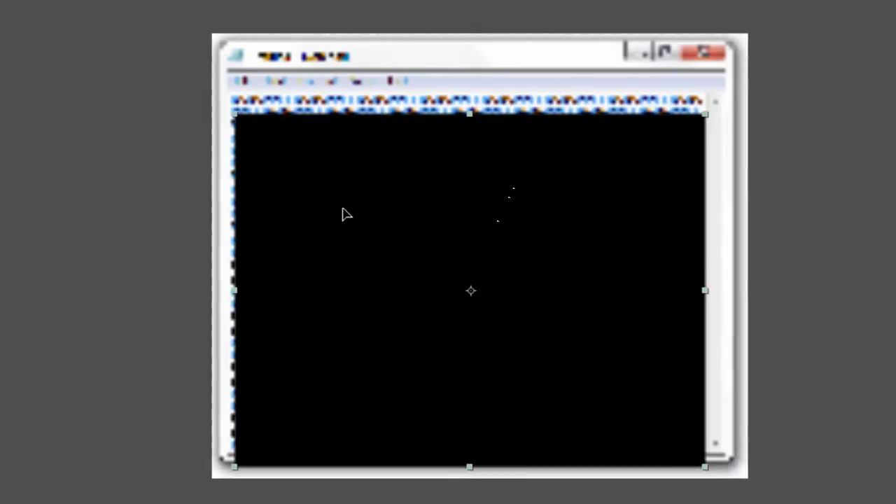
pyautogui.moveTo(343, 215); pyautogui.dragTo(343, 198)
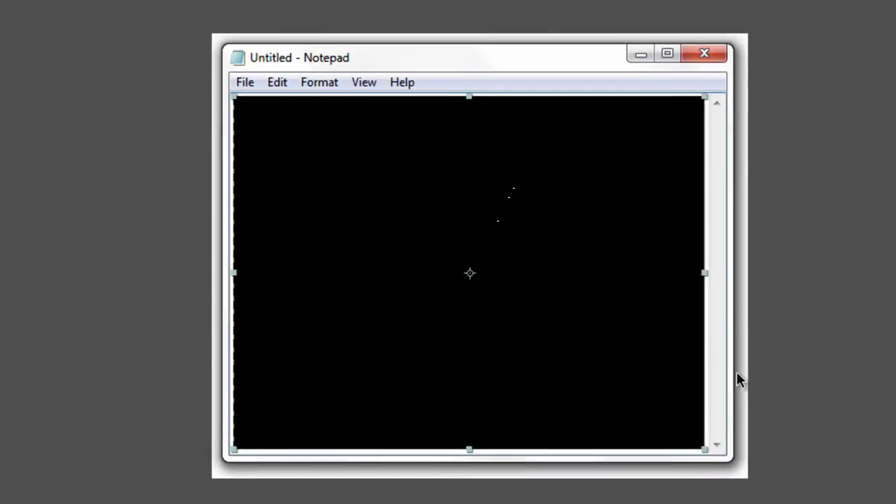
pyautogui.moveTo(703, 446); pyautogui.dragTo(705, 451)
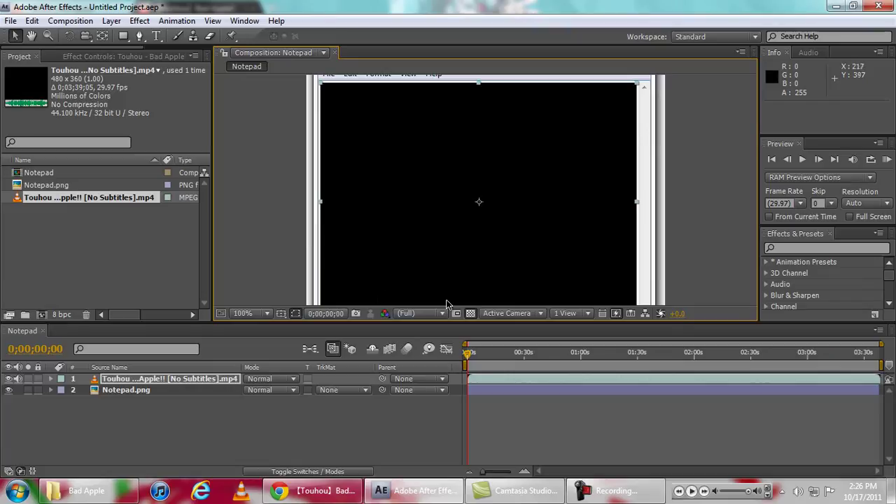
# Step: Scrub the current-time indicator to 0;00;47;26, where the white dancer silhouette shows
pyautogui.moveTo(467, 362); pyautogui.dragTo(557, 362)
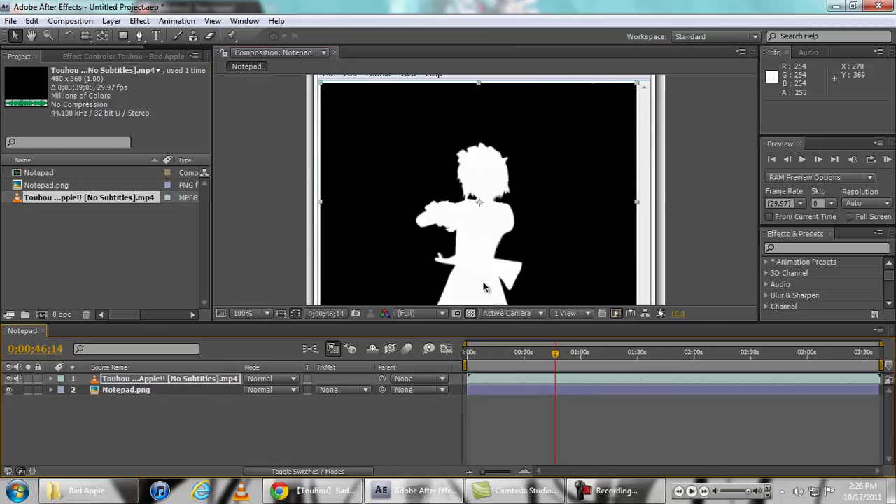
pyautogui.moveTo(557, 360)
pyautogui.mouseDown()
pyautogui.moveTo(593, 355)
pyautogui.moveTo(558, 358)
pyautogui.mouseUp()
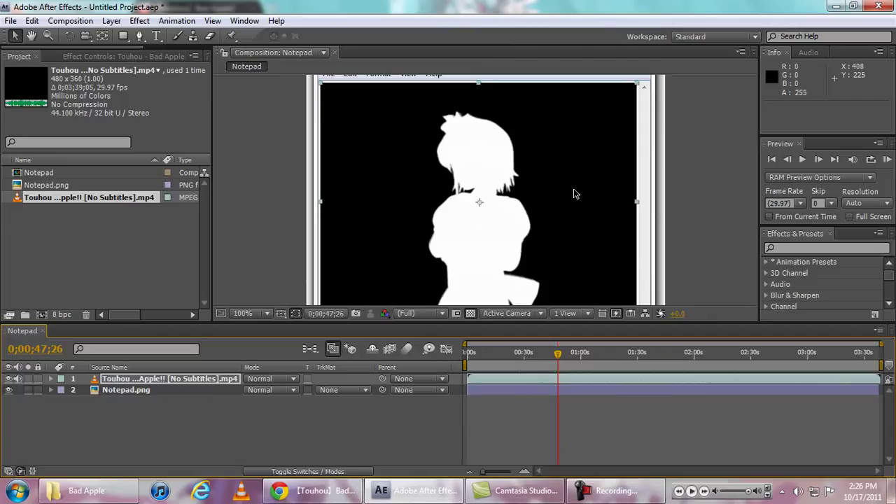
# Step: Show the modes and track matte columns and move the video layer below Notepad.png
pyautogui.click(307, 471)
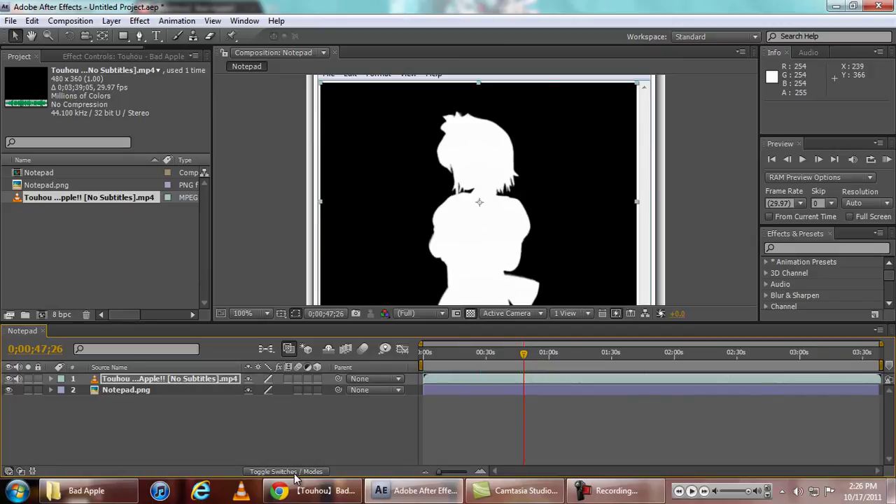
pyautogui.click(293, 472)
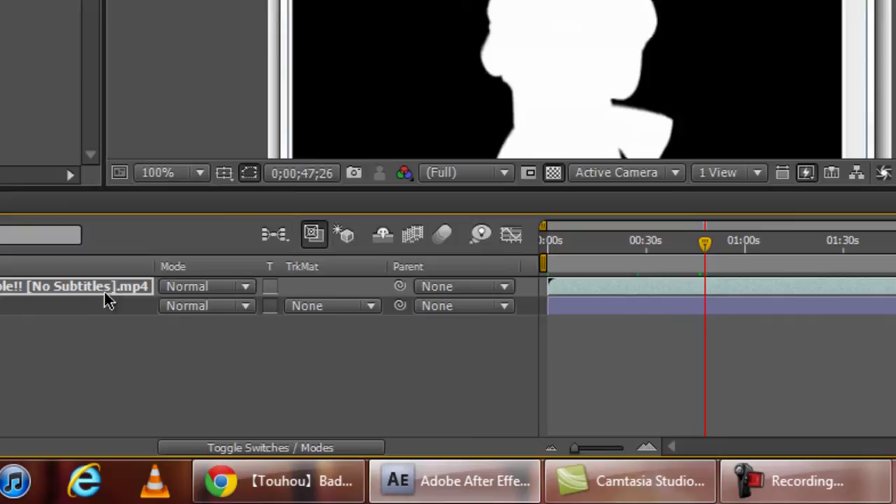
pyautogui.moveTo(76, 293); pyautogui.dragTo(79, 332)
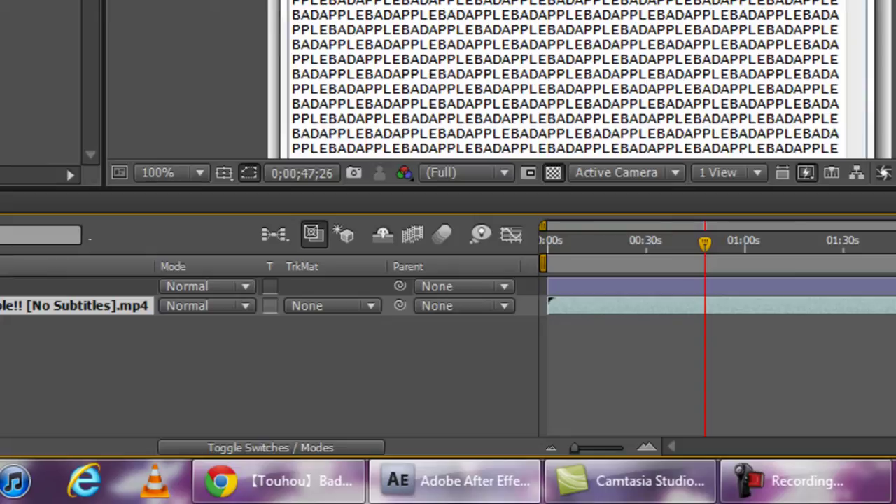
# Step: Set the video layer's TrkMat to Luma Inverted Matte "Notepad.png"
pyautogui.press('F2')
pyautogui.hotkey('ctrl', 'Down')
pyautogui.click(376, 306)
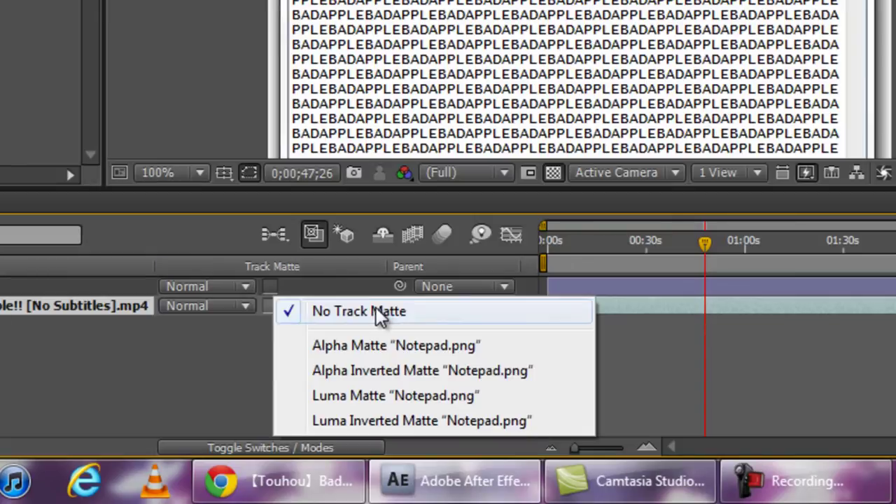
pyautogui.click(378, 423)
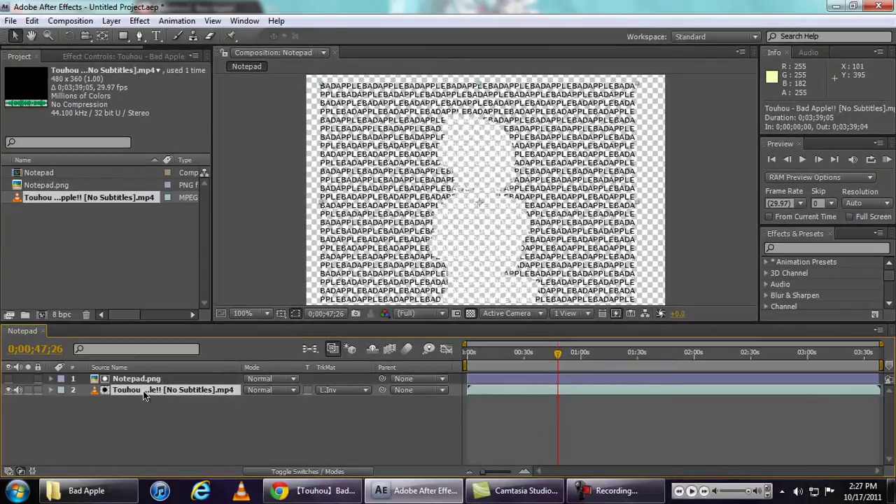
# Step: Put the Bad Apple mp4 layer back above Notepad.png, with Notepad.png visible again
pyautogui.moveTo(143, 396); pyautogui.dragTo(144, 379)
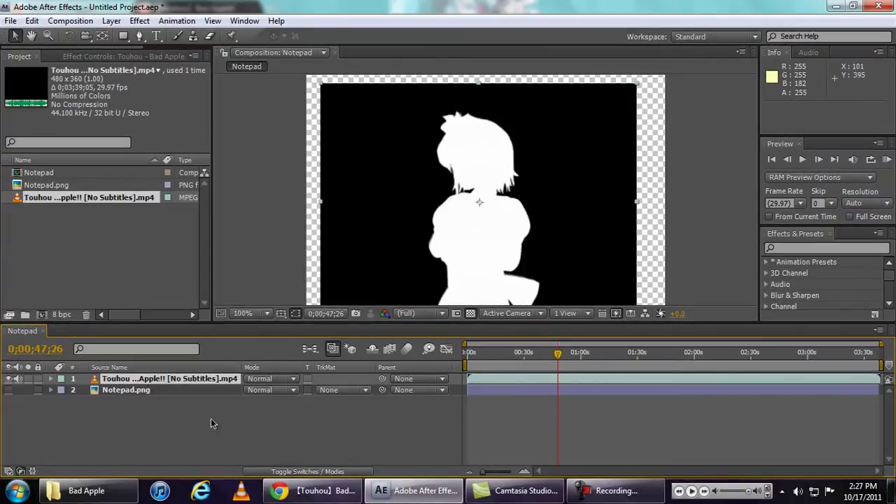
pyautogui.moveTo(198, 384); pyautogui.dragTo(202, 404)
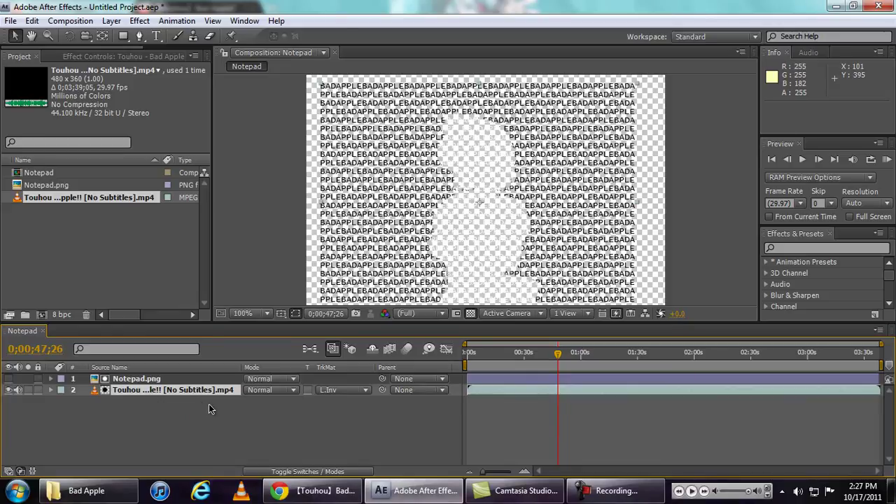
pyautogui.click(8, 378)
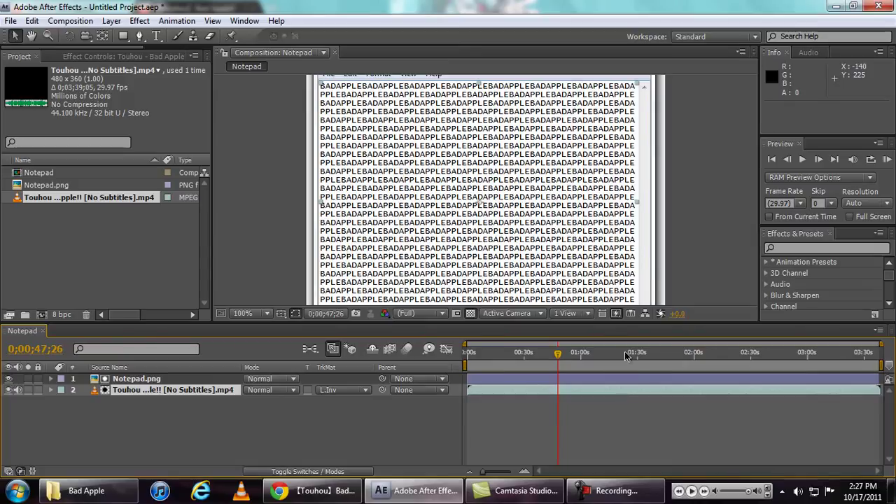
pyautogui.moveTo(565, 346); pyautogui.dragTo(529, 356)
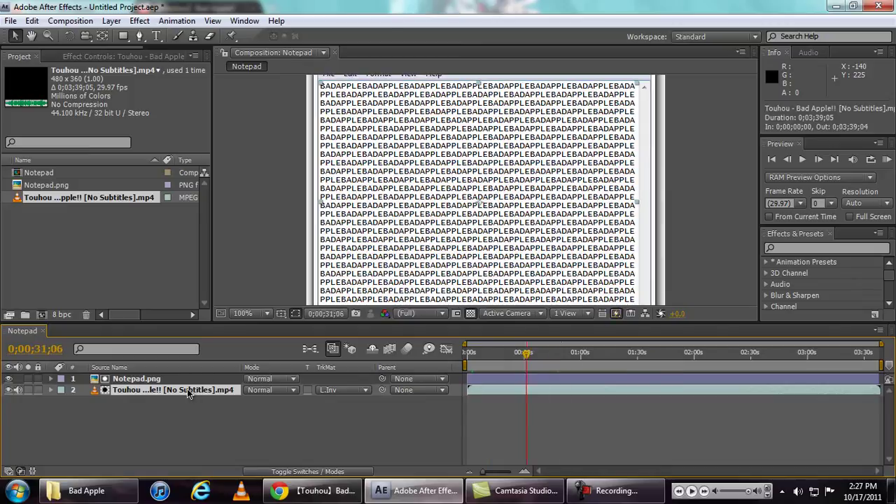
pyautogui.moveTo(188, 389); pyautogui.dragTo(194, 376)
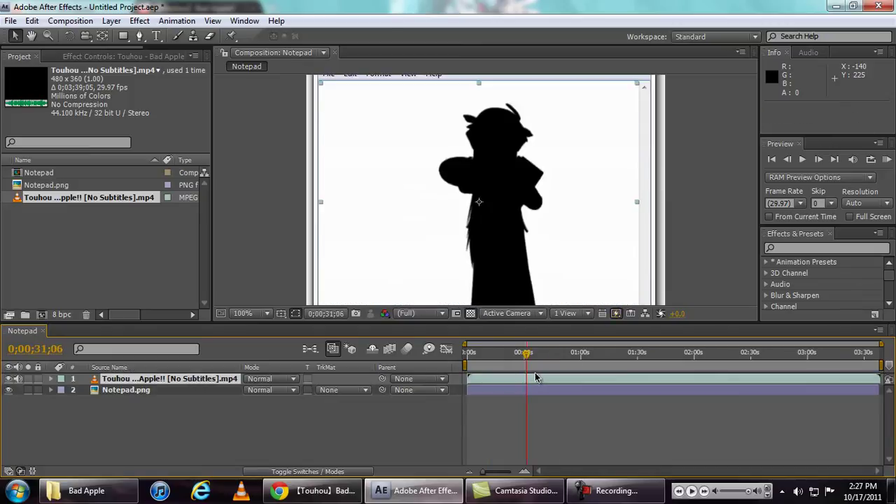
# Step: Give Notepad.png a Luma Inverted Matte from the Bad Apple video and check a later frame
pyautogui.click(347, 390)
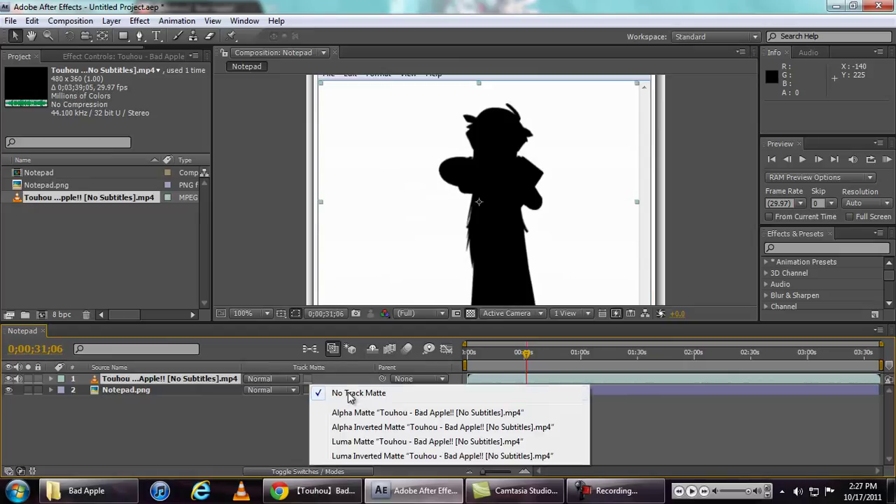
pyautogui.click(376, 457)
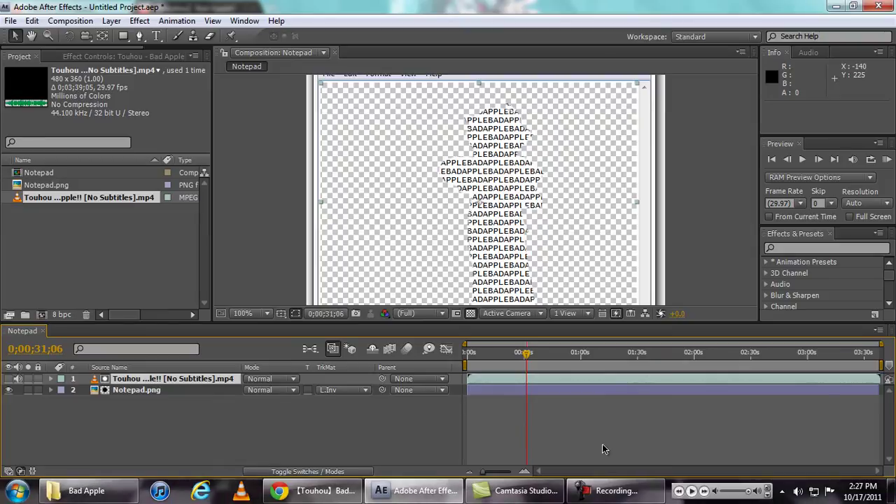
pyautogui.moveTo(527, 358)
pyautogui.mouseDown()
pyautogui.moveTo(519, 358)
pyautogui.moveTo(529, 358)
pyautogui.mouseUp()
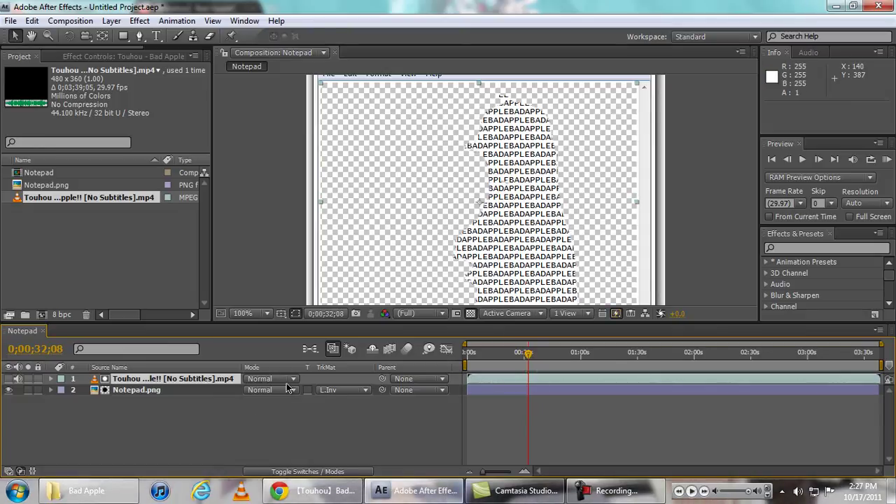
pyautogui.click(217, 389)
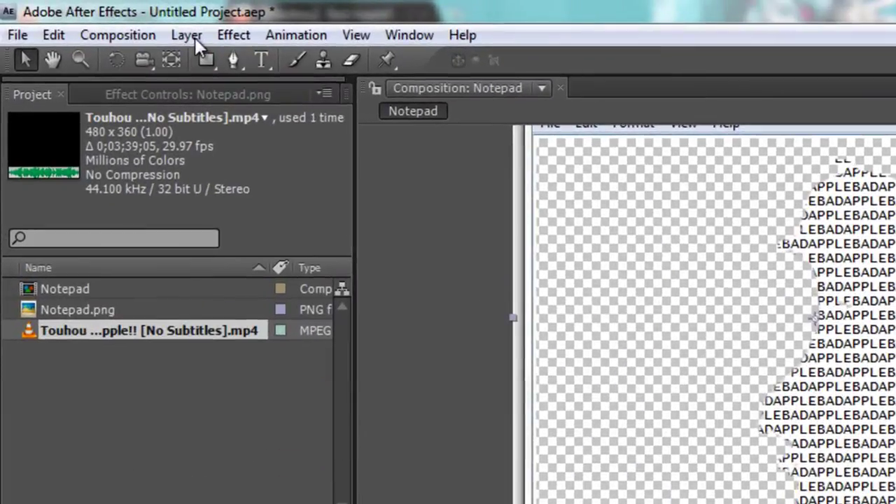
# Step: Create a pure white FFFFFF solid, White Solid 1, and move it below Notepad.png
pyautogui.click(190, 35)
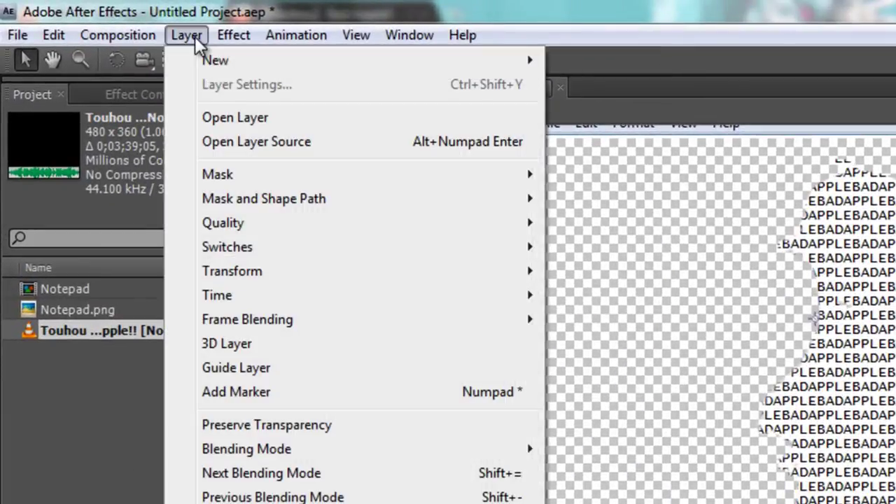
pyautogui.moveTo(203, 70)
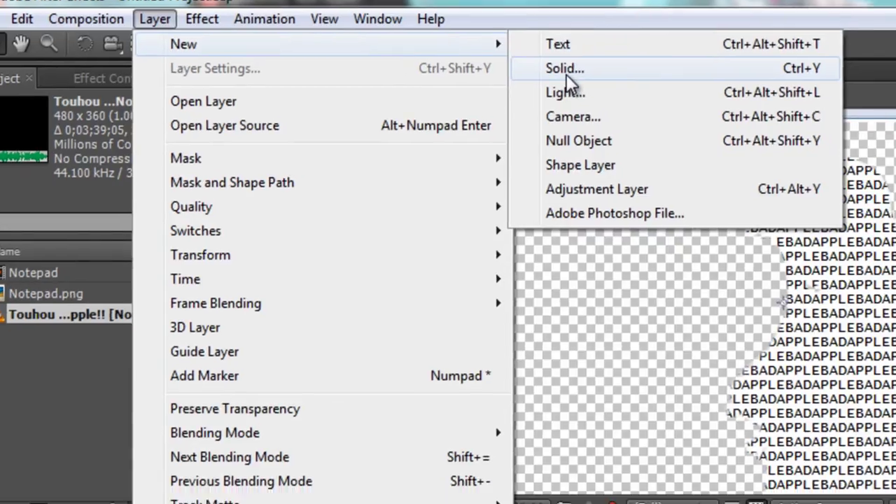
pyautogui.click(597, 84)
pyautogui.click(462, 395)
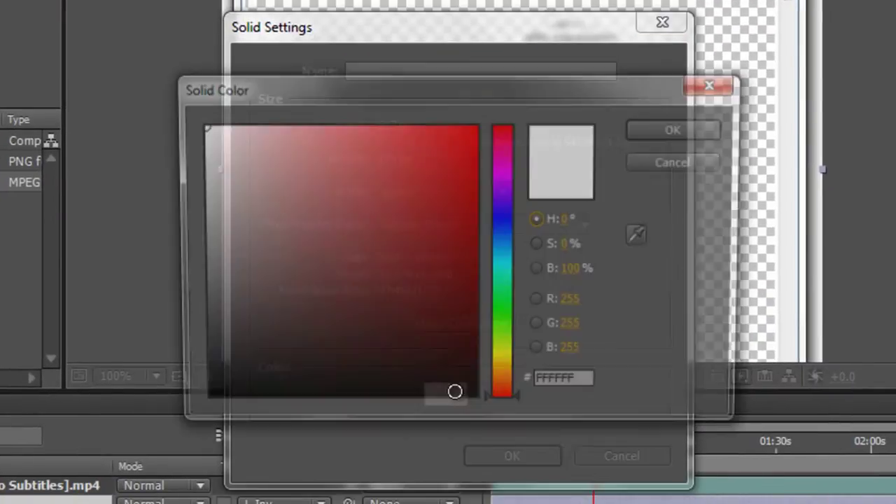
pyautogui.moveTo(287, 182); pyautogui.dragTo(187, 117)
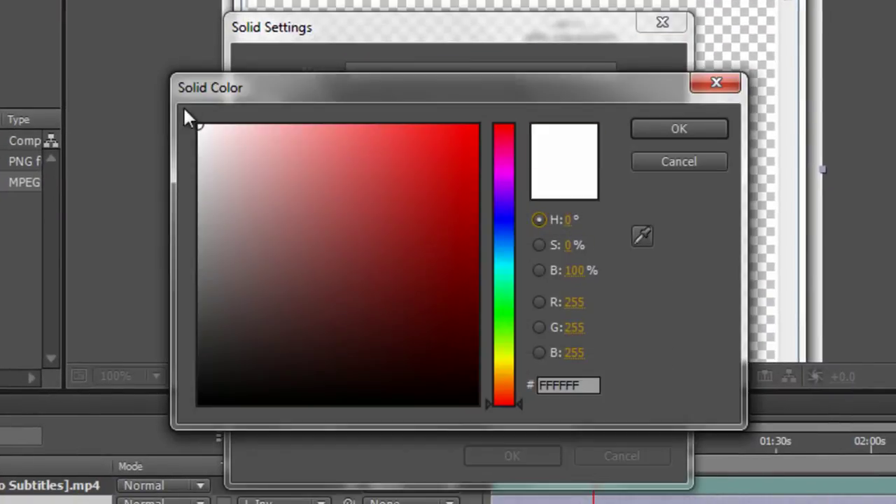
pyautogui.click(696, 129)
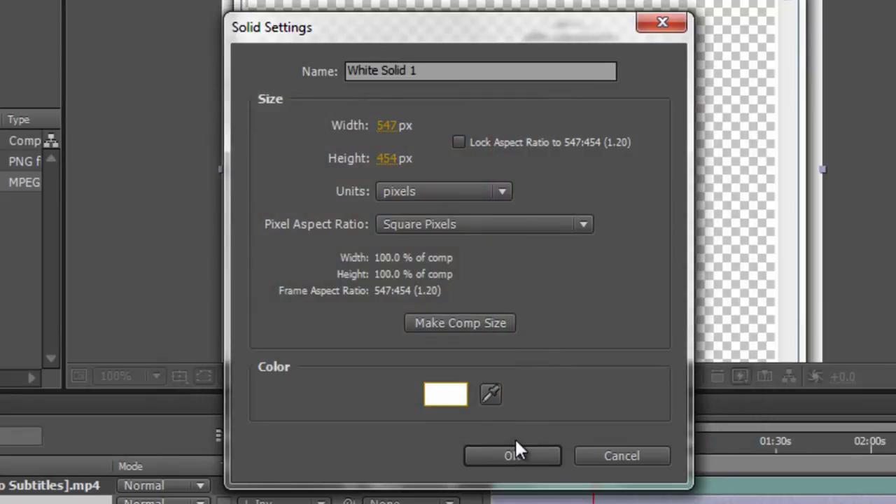
pyautogui.click(541, 453)
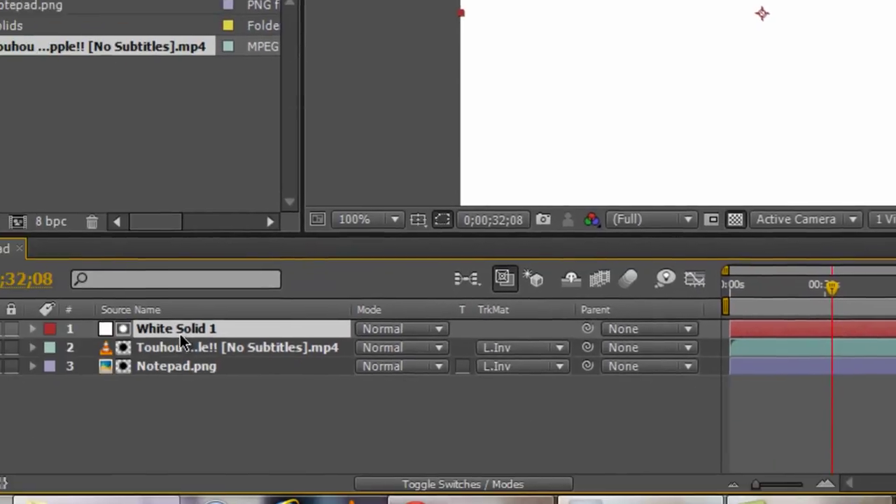
pyautogui.moveTo(180, 334); pyautogui.dragTo(241, 343)
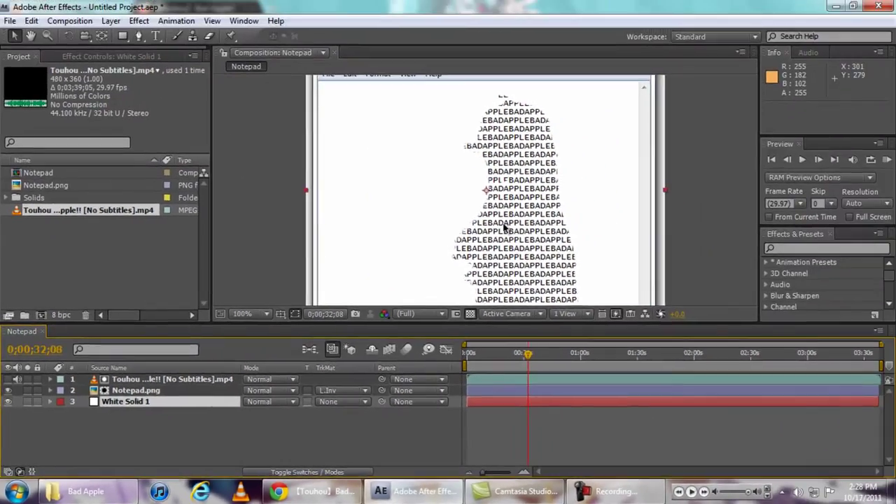
# Step: Play a maximized preview of the text silhouette over white, then turn the video layer back on
pyautogui.press('`')
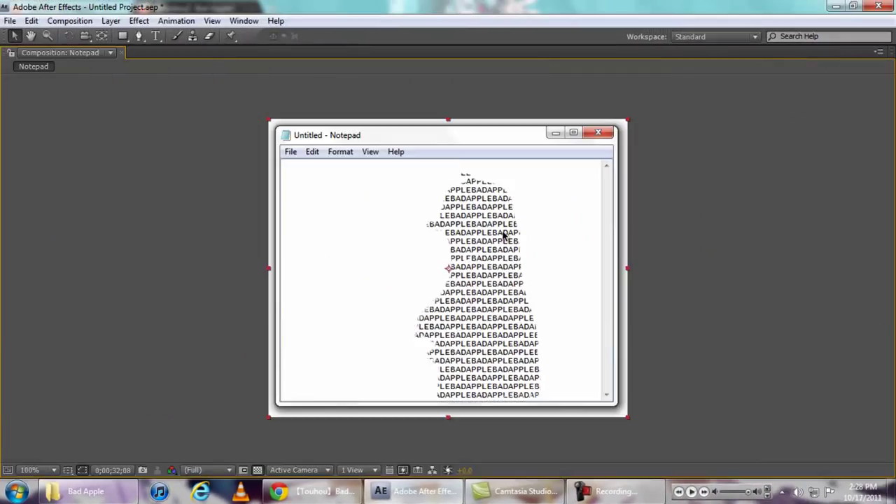
pyautogui.press('space')
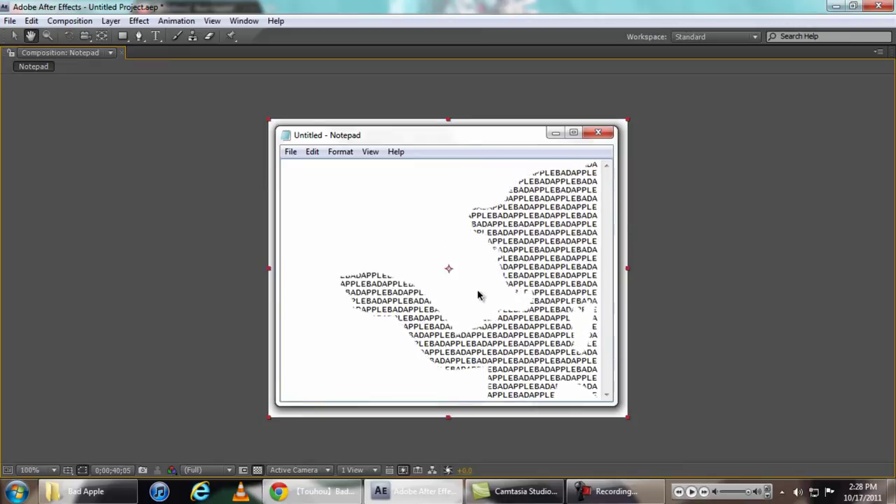
pyautogui.press('space')
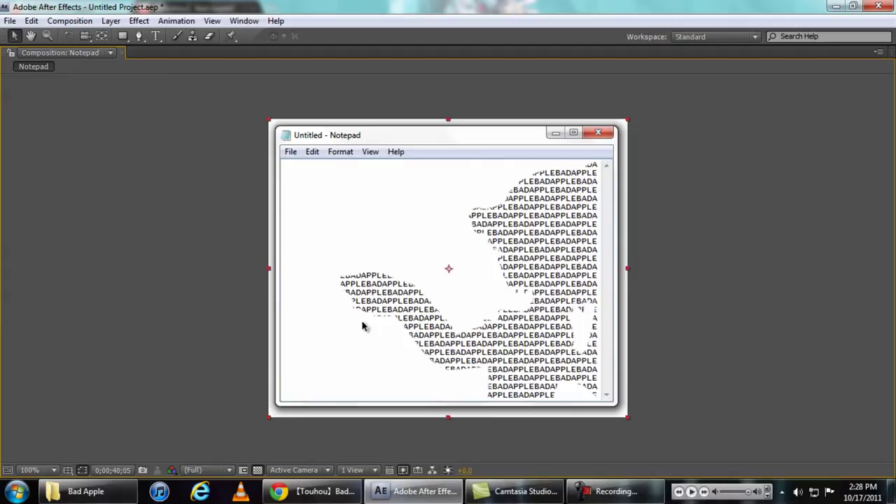
pyautogui.press('`')
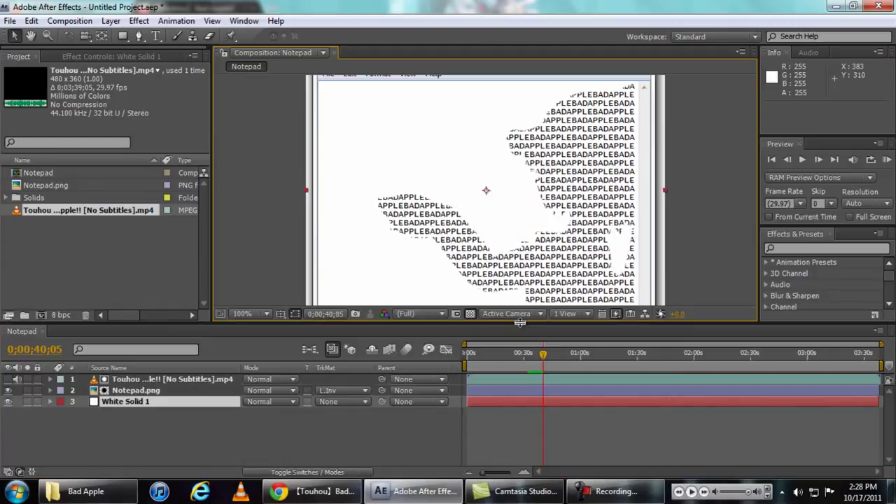
pyautogui.click(7, 379)
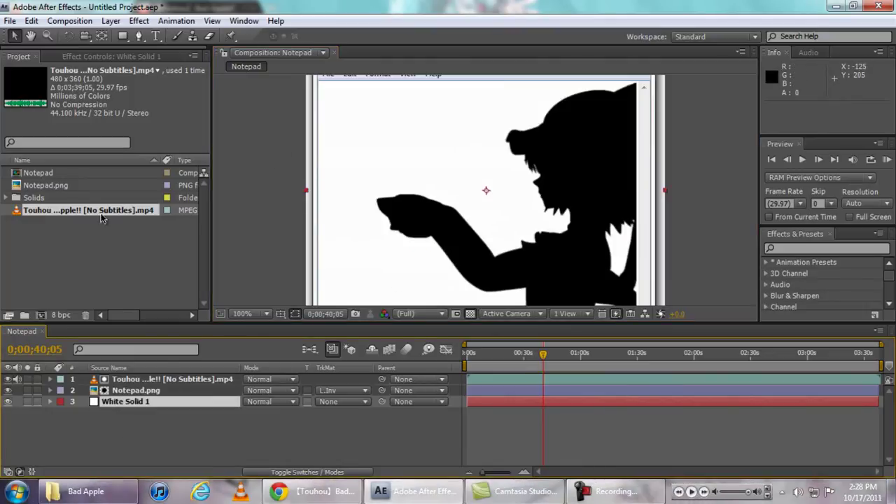
# Step: Apply the Stylize > Mosaic effect to the Bad Apple video layer
pyautogui.click(828, 249)
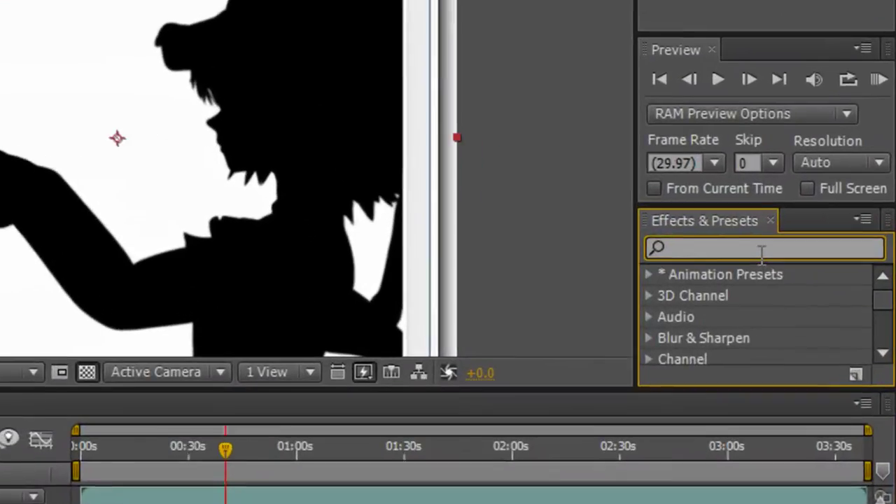
pyautogui.write('mosaic')
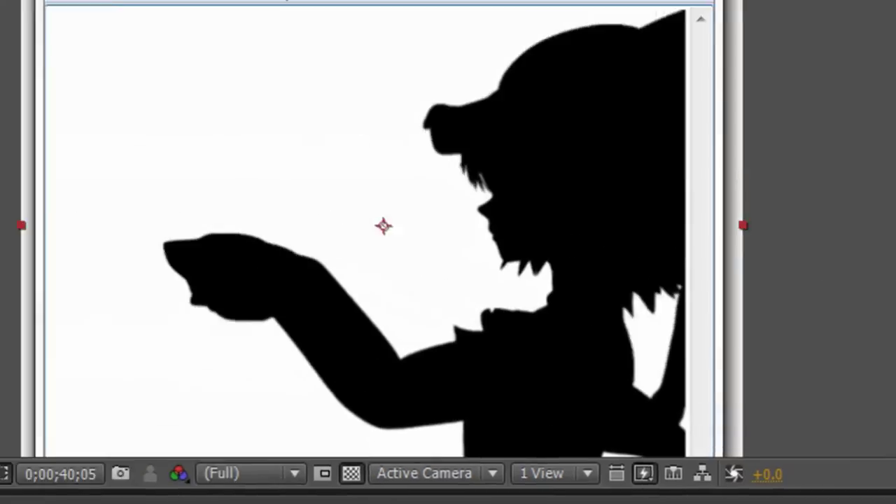
pyautogui.click(197, 40)
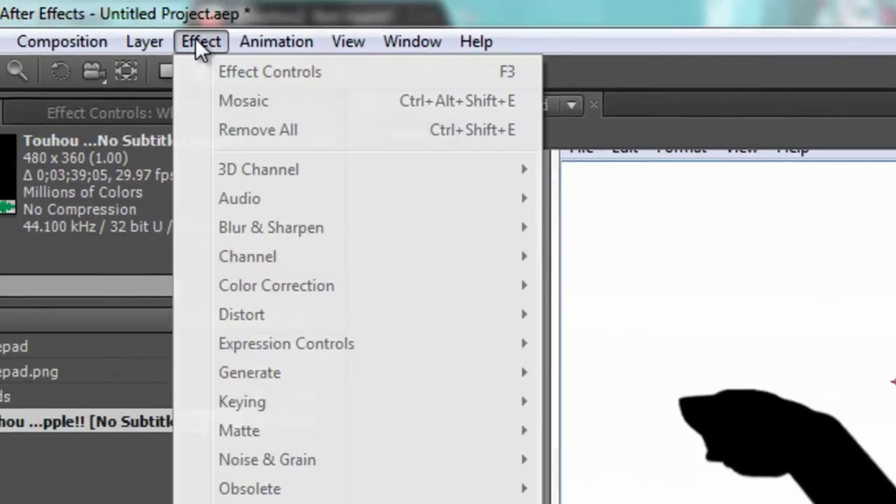
pyautogui.press('Escape')
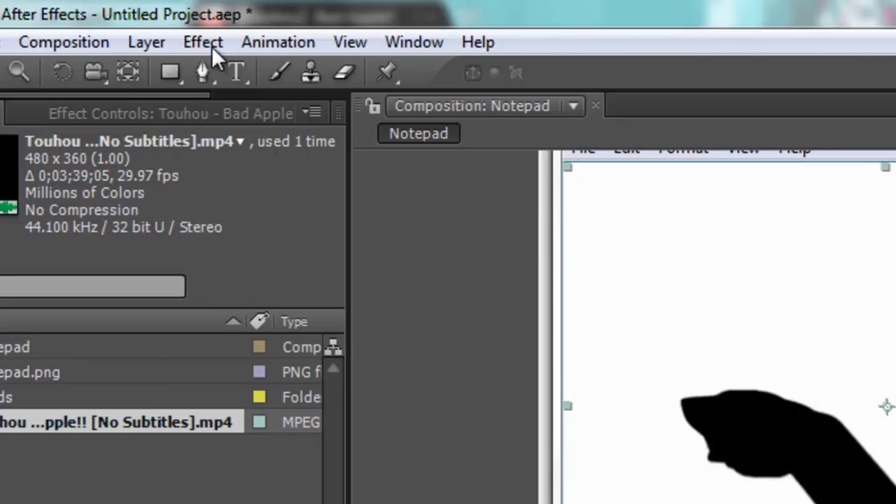
pyautogui.click(209, 43)
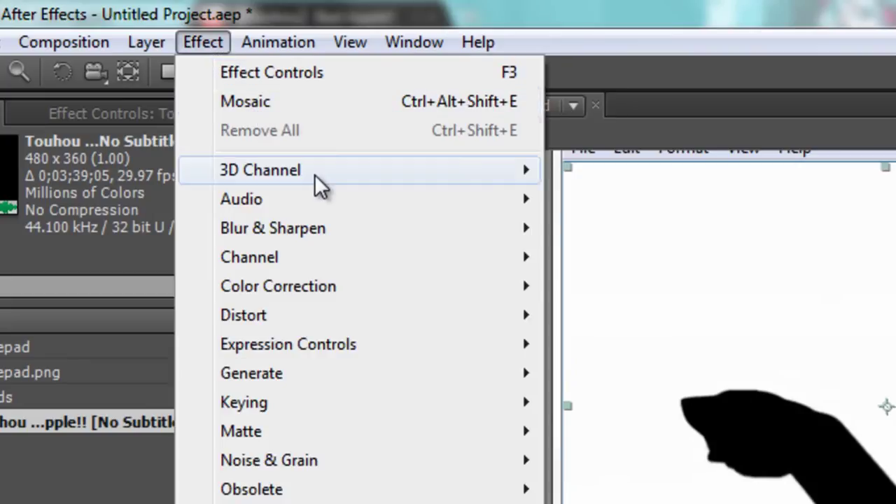
pyautogui.moveTo(359, 375)
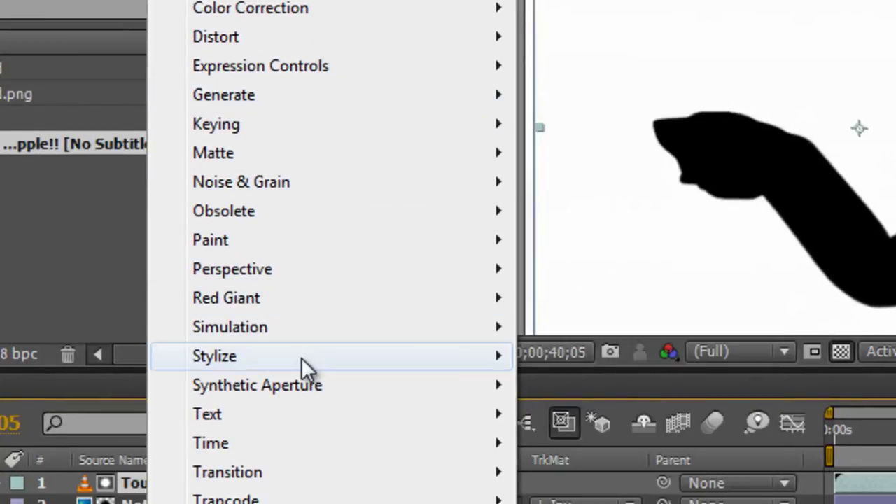
pyautogui.moveTo(302, 360)
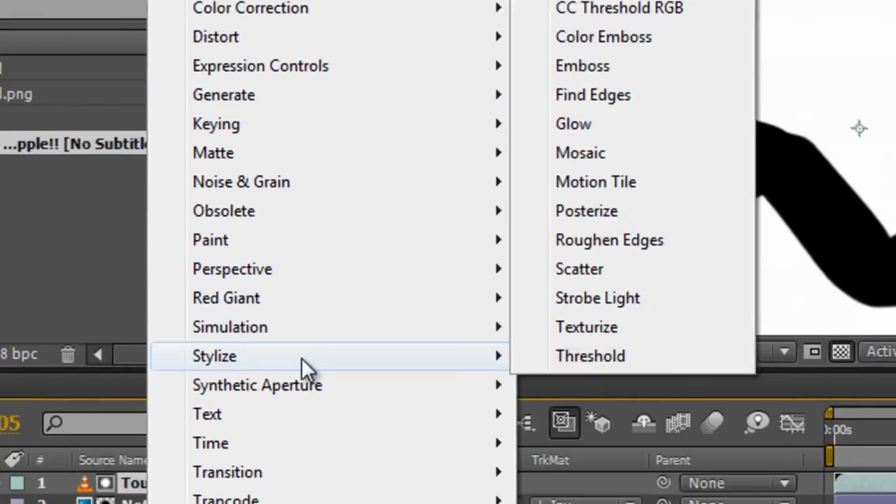
pyautogui.click(640, 151)
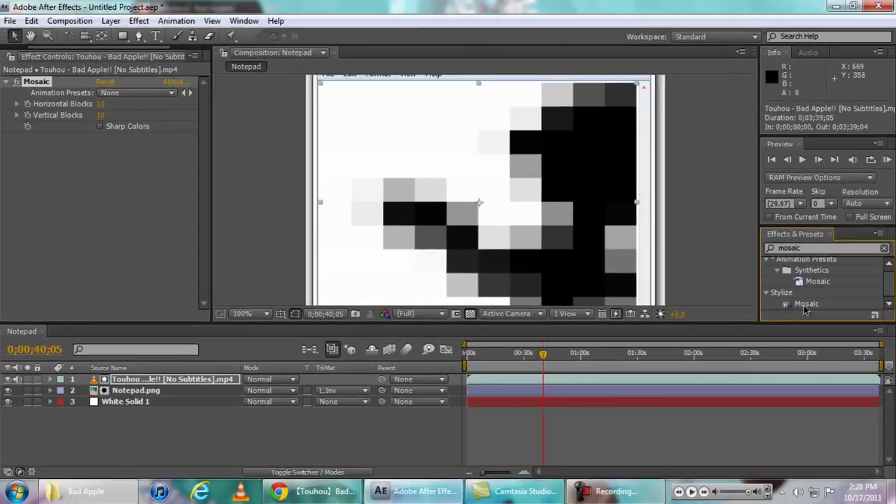
# Step: Turn on Mosaic Sharp Colors and set Horizontal and Vertical Blocks to 90
pyautogui.click(151, 379)
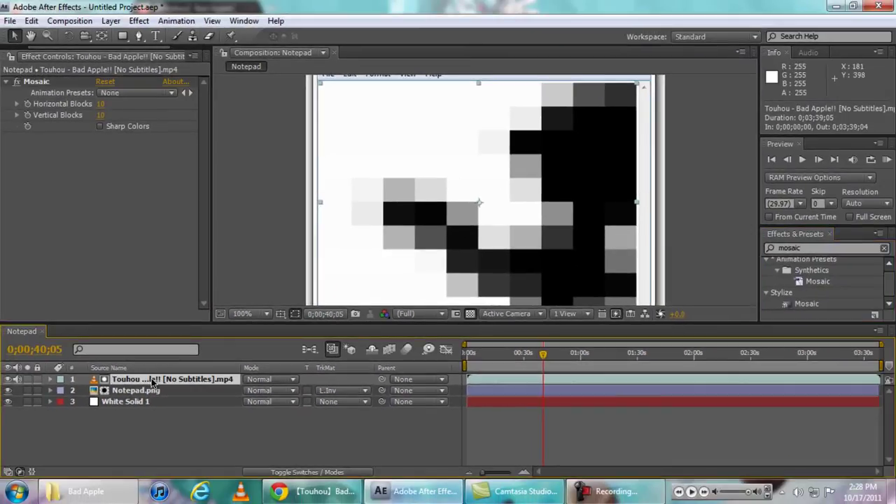
pyautogui.click(100, 127)
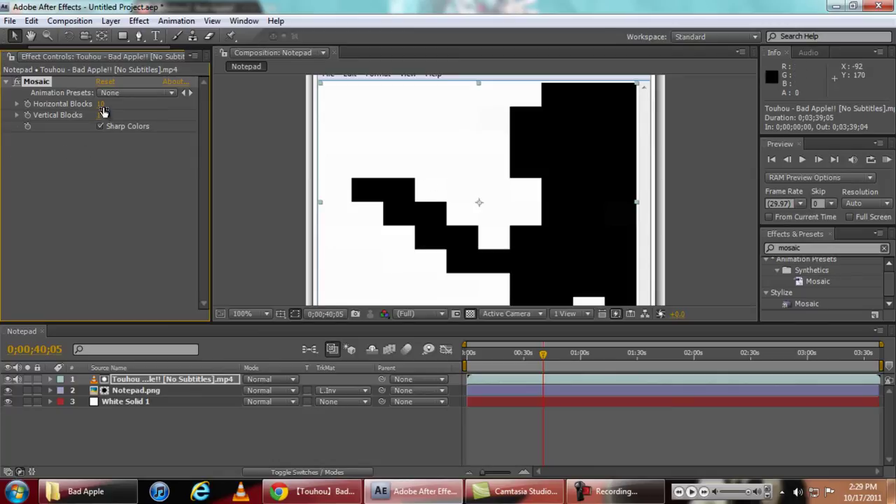
pyautogui.moveTo(105, 103); pyautogui.dragTo(171, 112)
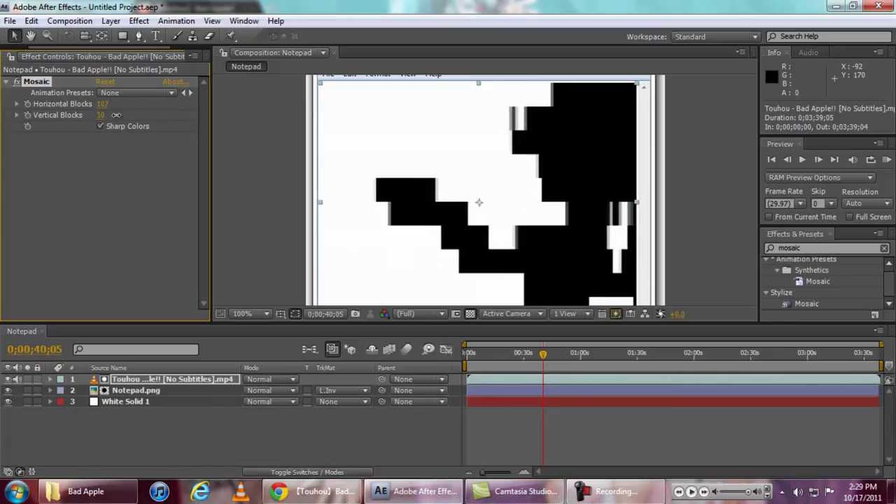
pyautogui.moveTo(115, 115); pyautogui.dragTo(156, 114)
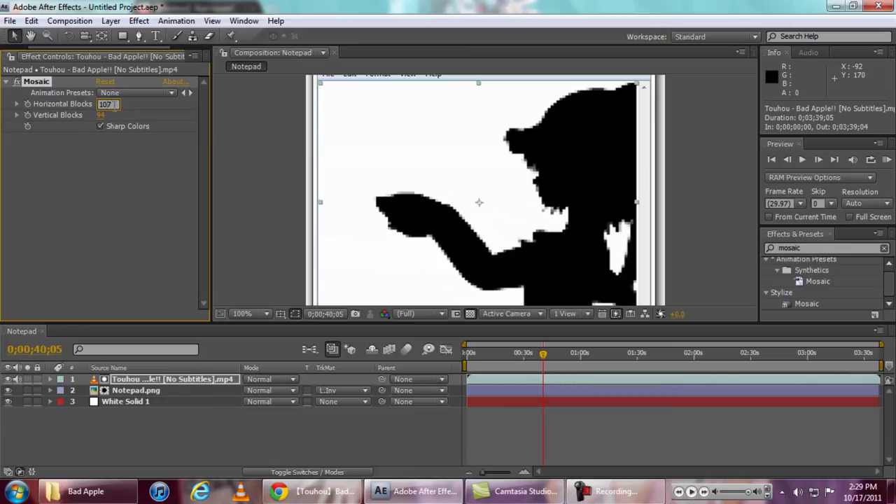
pyautogui.click(101, 114)
pyautogui.write('90')
pyautogui.press('Return')
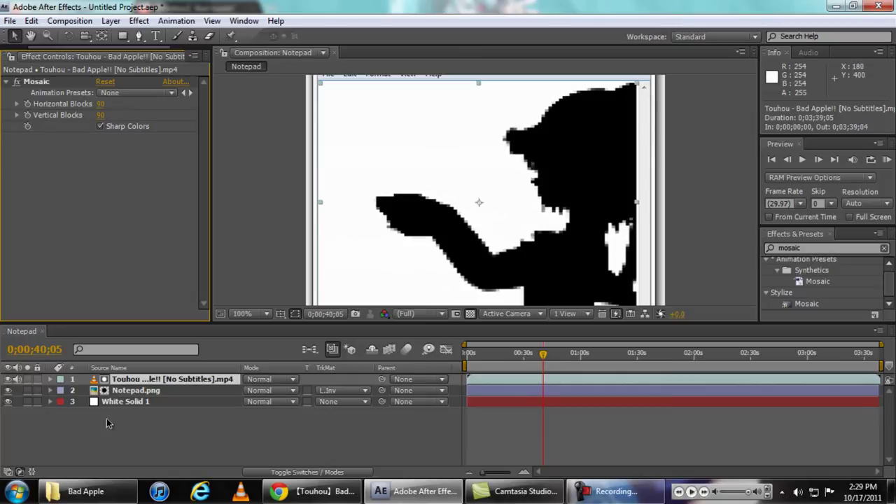
# Step: Hide the silhouette video and set Mosaic Horizontal and Vertical Blocks to 80
pyautogui.click(8, 380)
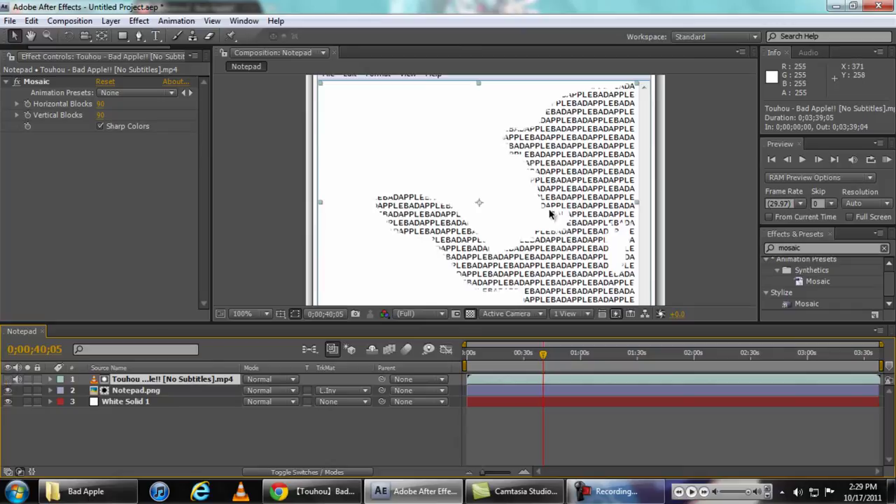
pyautogui.click(100, 104)
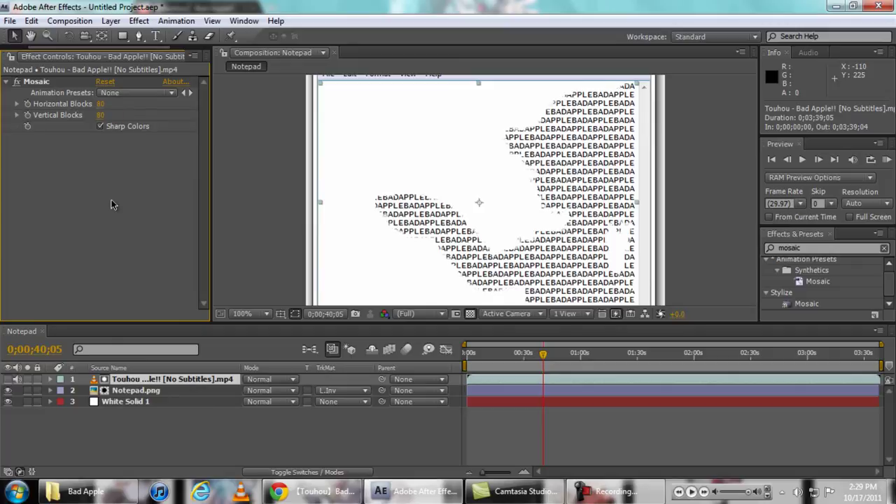
pyautogui.click(100, 126)
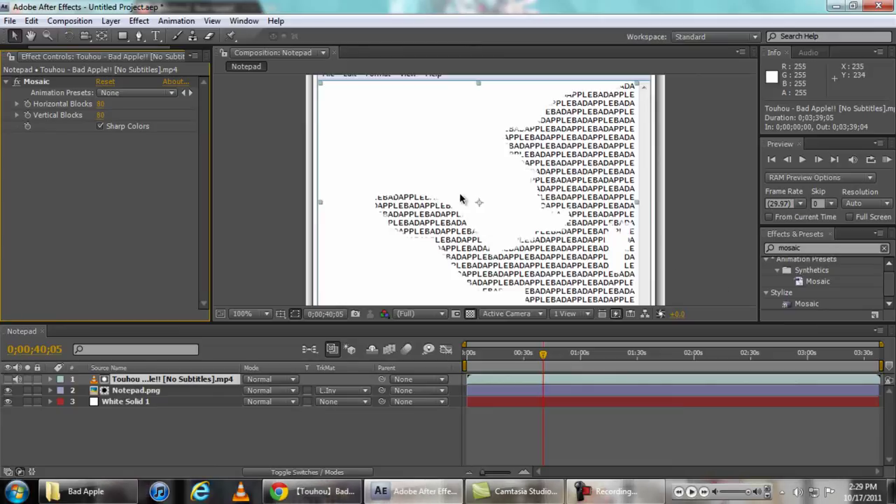
pyautogui.click(10, 380)
pyautogui.click(10, 380)
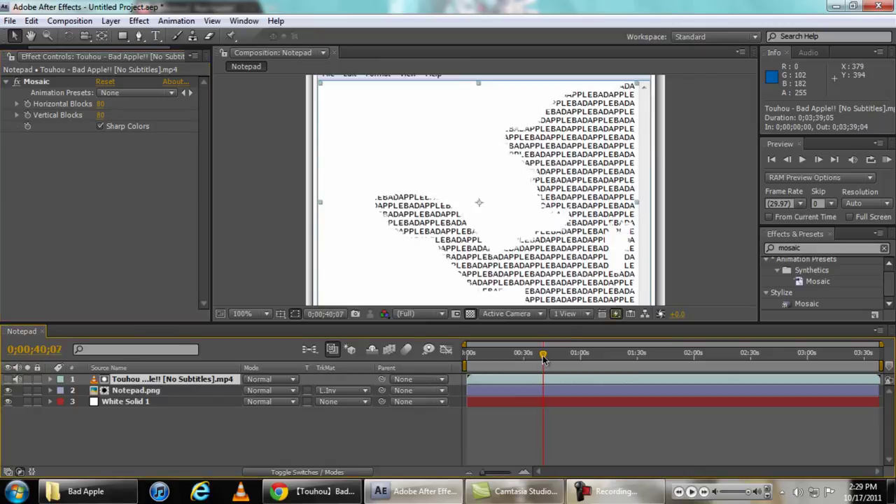
# Step: Scrub through the clip to preview the BADAPPLE text filling the pixelated silhouette
pyautogui.moveTo(543, 358)
pyautogui.mouseDown()
pyautogui.moveTo(553, 358)
pyautogui.moveTo(537, 360)
pyautogui.mouseUp()
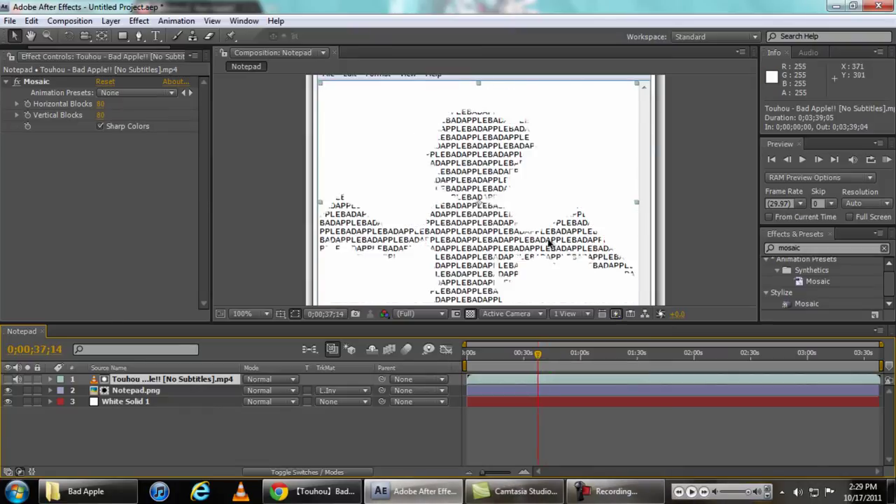
pyautogui.moveTo(539, 359)
pyautogui.mouseDown()
pyautogui.moveTo(525, 358)
pyautogui.moveTo(538, 361)
pyautogui.mouseUp()
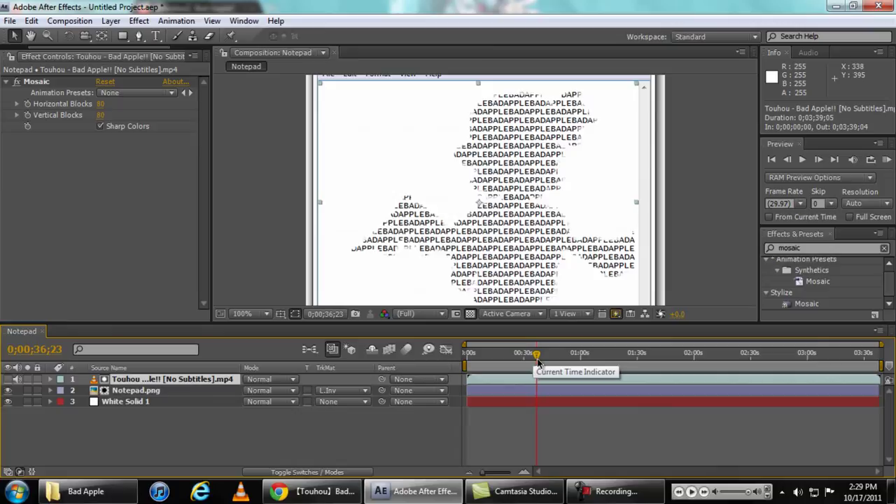
pyautogui.moveTo(538, 361); pyautogui.dragTo(468, 367)
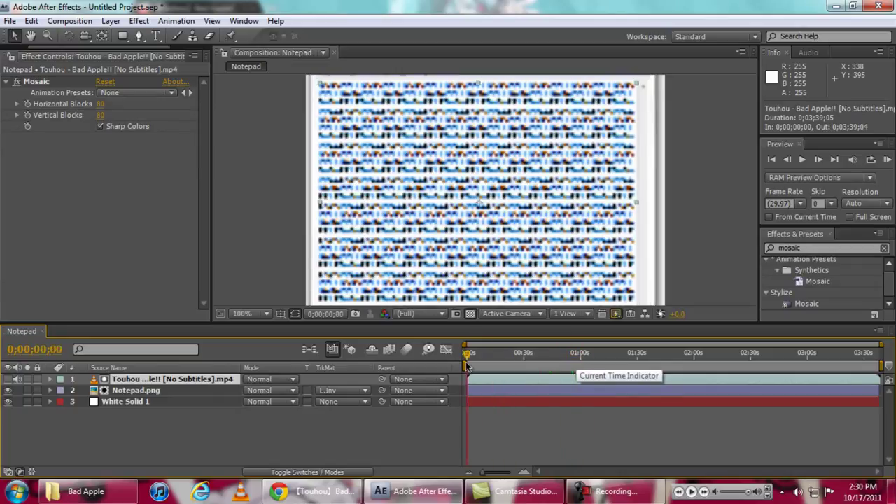
pyautogui.press('`')
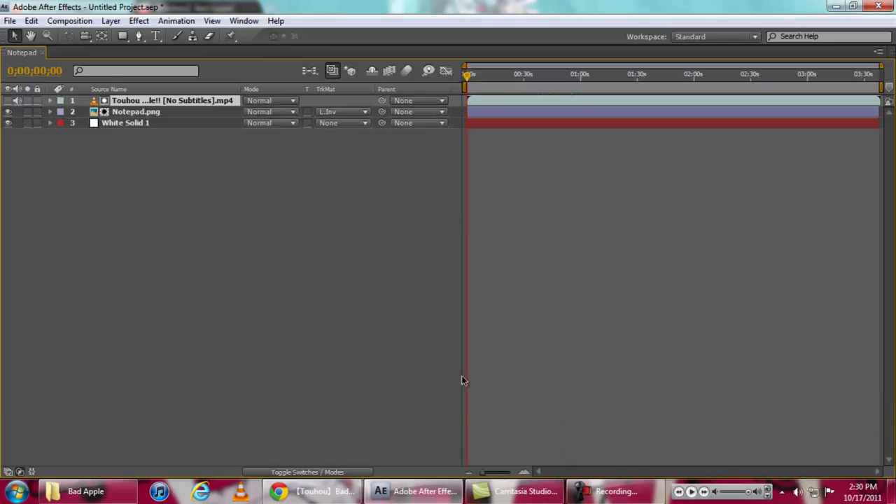
# Step: Watch the BADAPPLE text animation with the Composition panel maximized
pyautogui.press('`')
pyautogui.click(235, 196)
pyautogui.press('`')
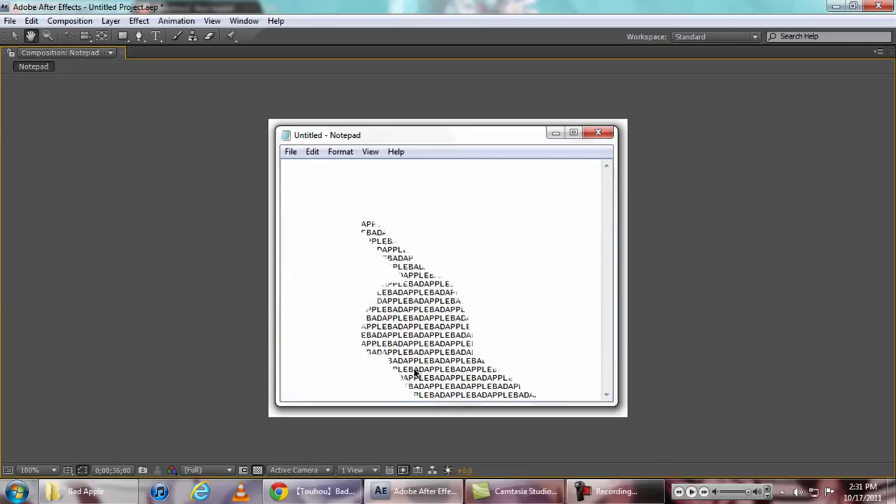
pyautogui.click(322, 495)
pyautogui.click(327, 494)
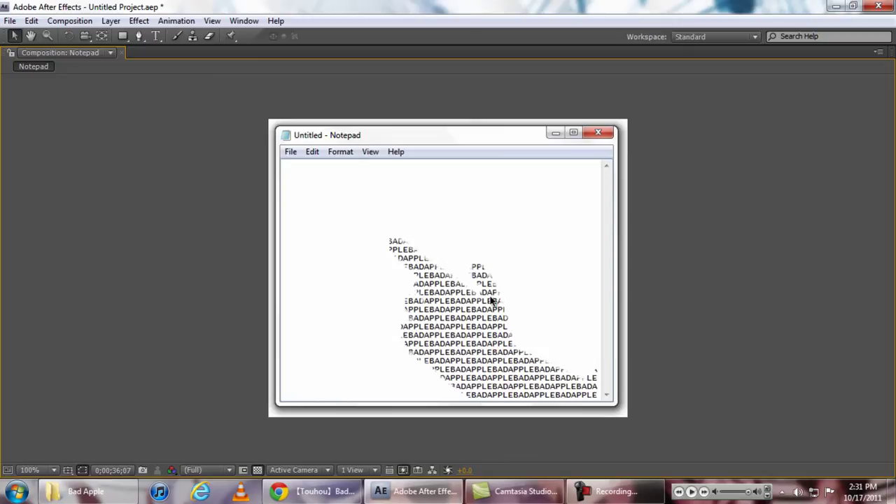
# Step: Restore the workspace, advance the clip past 39 seconds, then switch to the reference video browser
pyautogui.press('`')
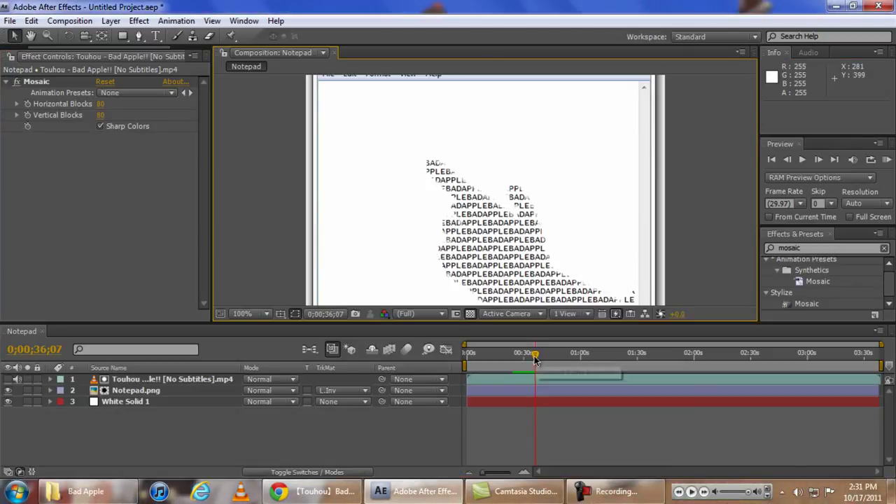
pyautogui.moveTo(535, 359)
pyautogui.mouseDown()
pyautogui.moveTo(580, 359)
pyautogui.moveTo(548, 359)
pyautogui.mouseUp()
pyautogui.click(559, 359)
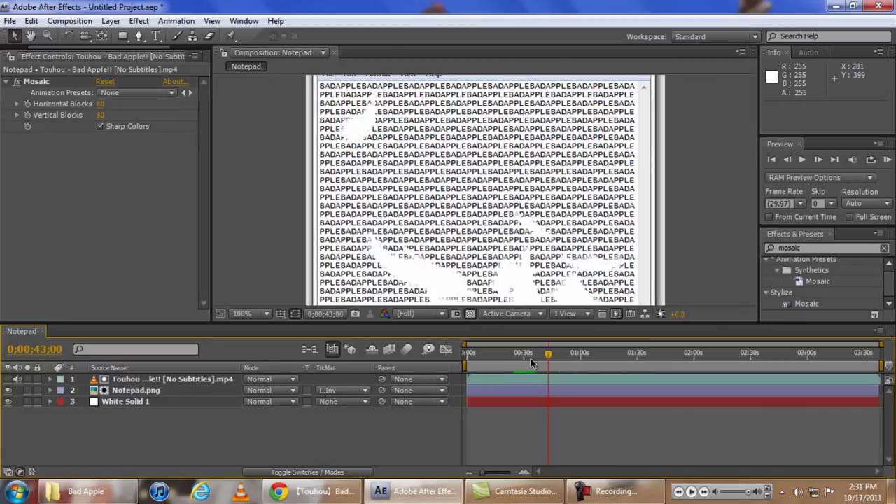
pyautogui.click(313, 490)
pyautogui.click(63, 7)
pyautogui.click(168, 8)
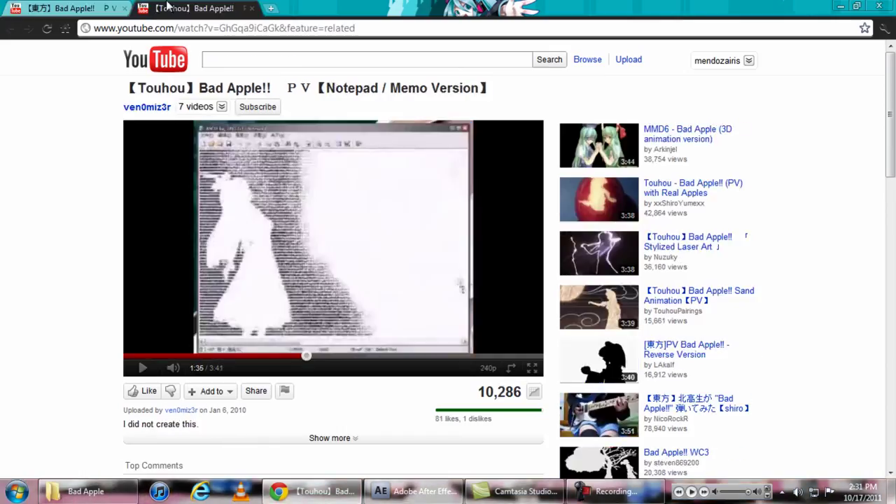
pyautogui.click(94, 8)
pyautogui.click(169, 8)
pyautogui.click(94, 7)
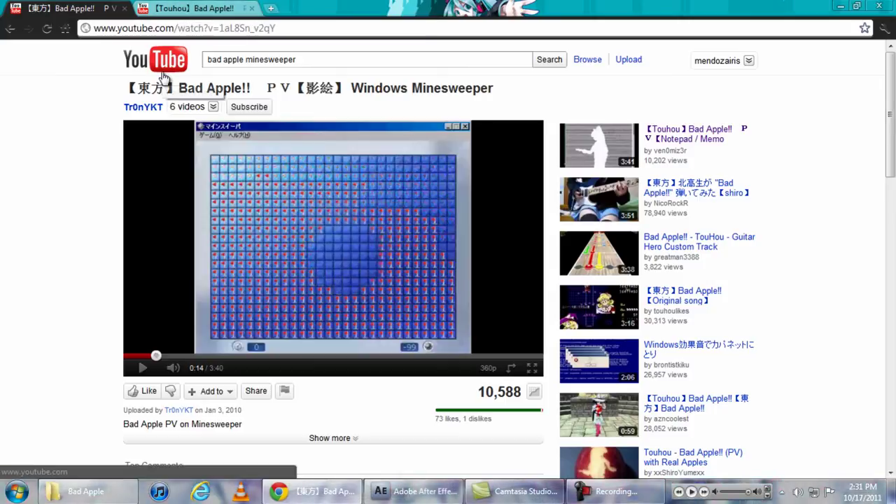
pyautogui.click(194, 9)
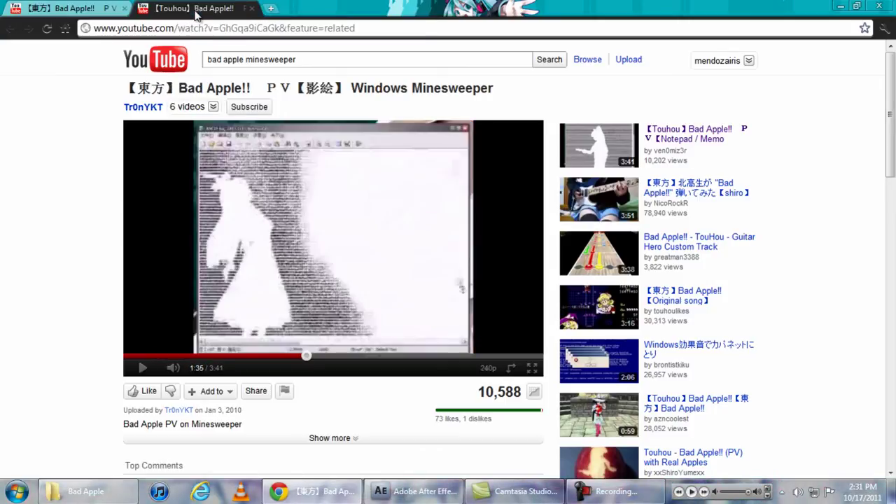
pyautogui.scroll(-5, 54, 326)
pyautogui.scroll(5, 55, 328)
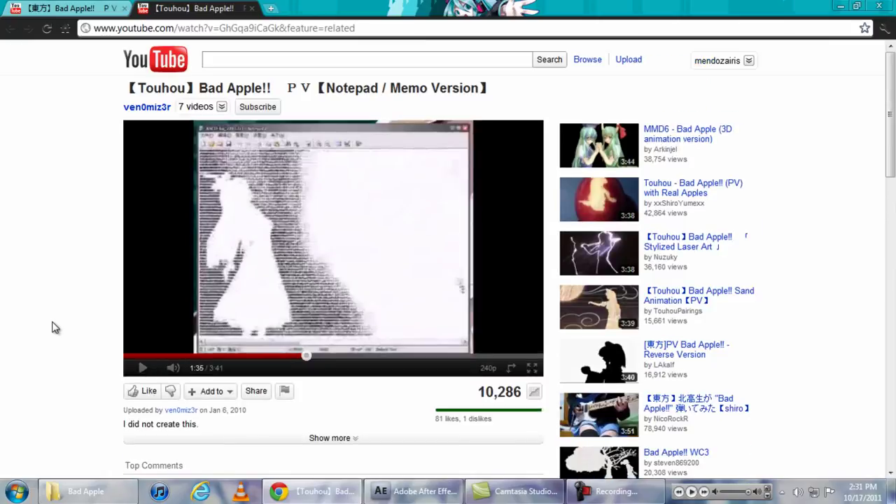
# Step: Switch back to After Effects and scrub the Notepad composition to 0;00;54;03
pyautogui.click(418, 490)
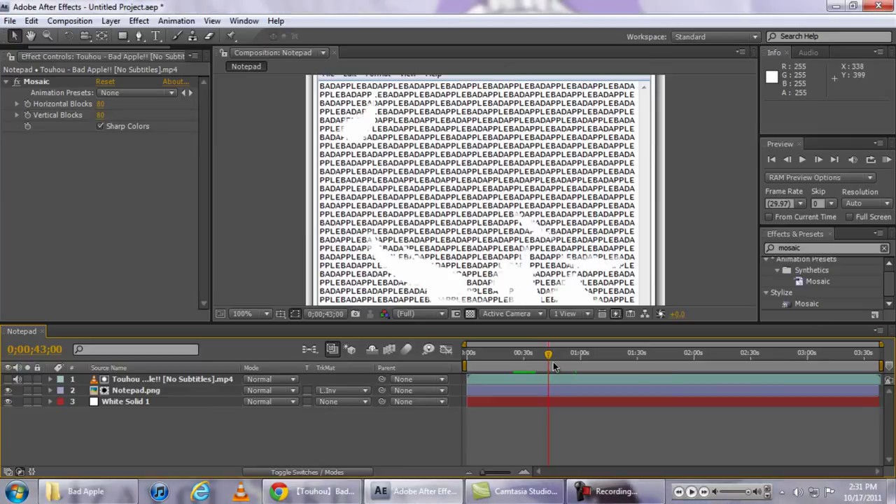
pyautogui.moveTo(561, 356); pyautogui.dragTo(570, 356)
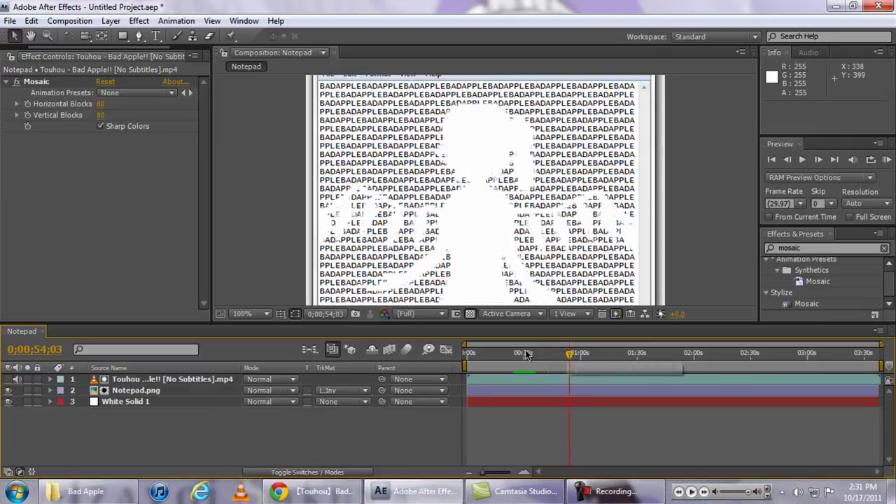